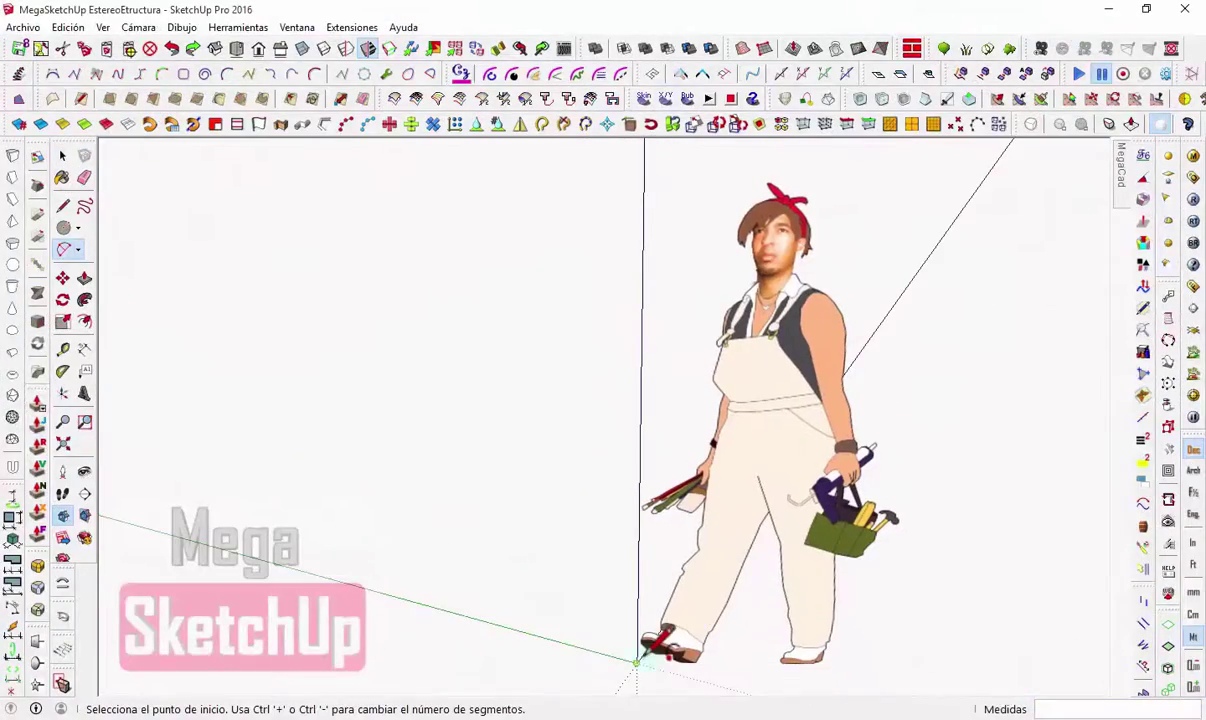
Step: Stretch the first arch into a near-circle, then flatten it to 0,60 of its height
middle_drag(935, 250, 546, 425)
scroll(546, 425, down, 5)
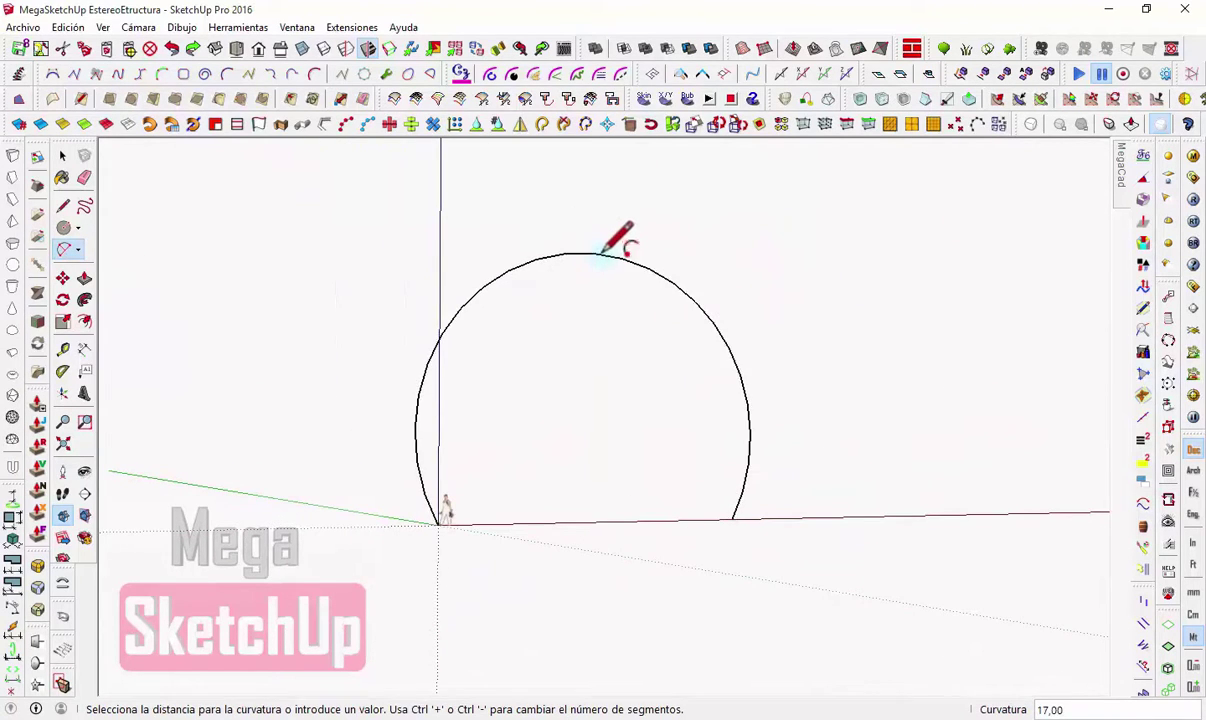
drag(610, 418, 605, 328)
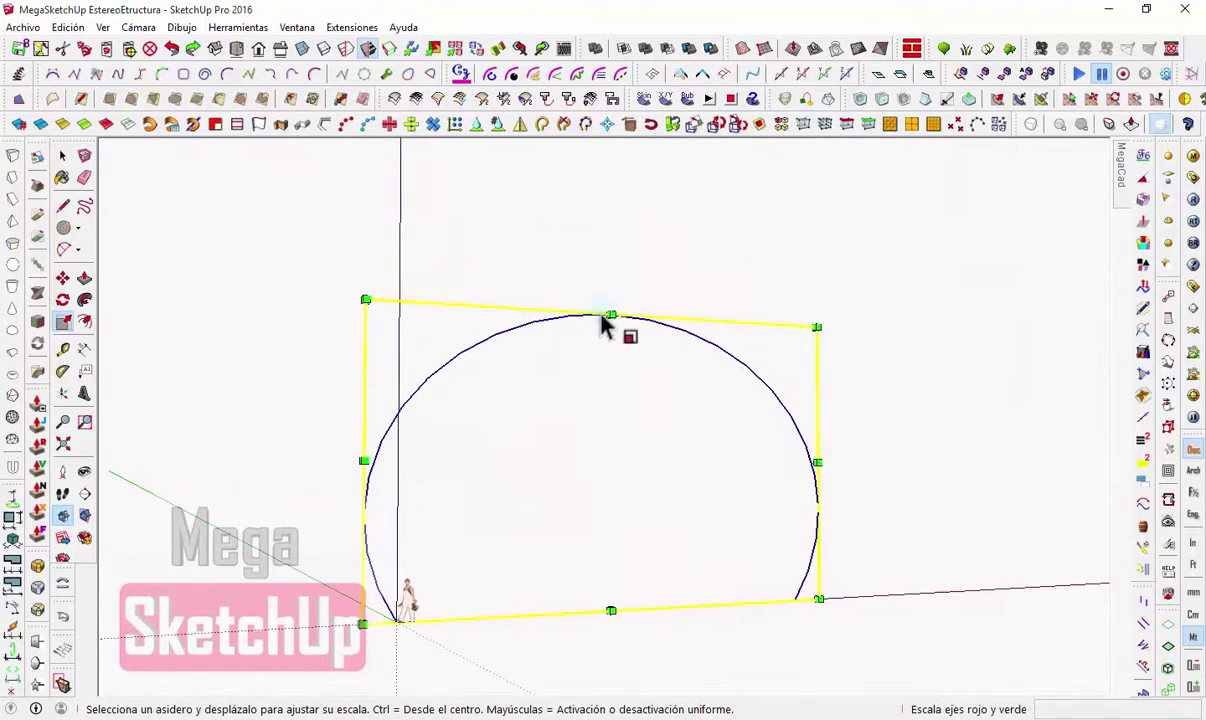
drag(613, 240, 613, 388)
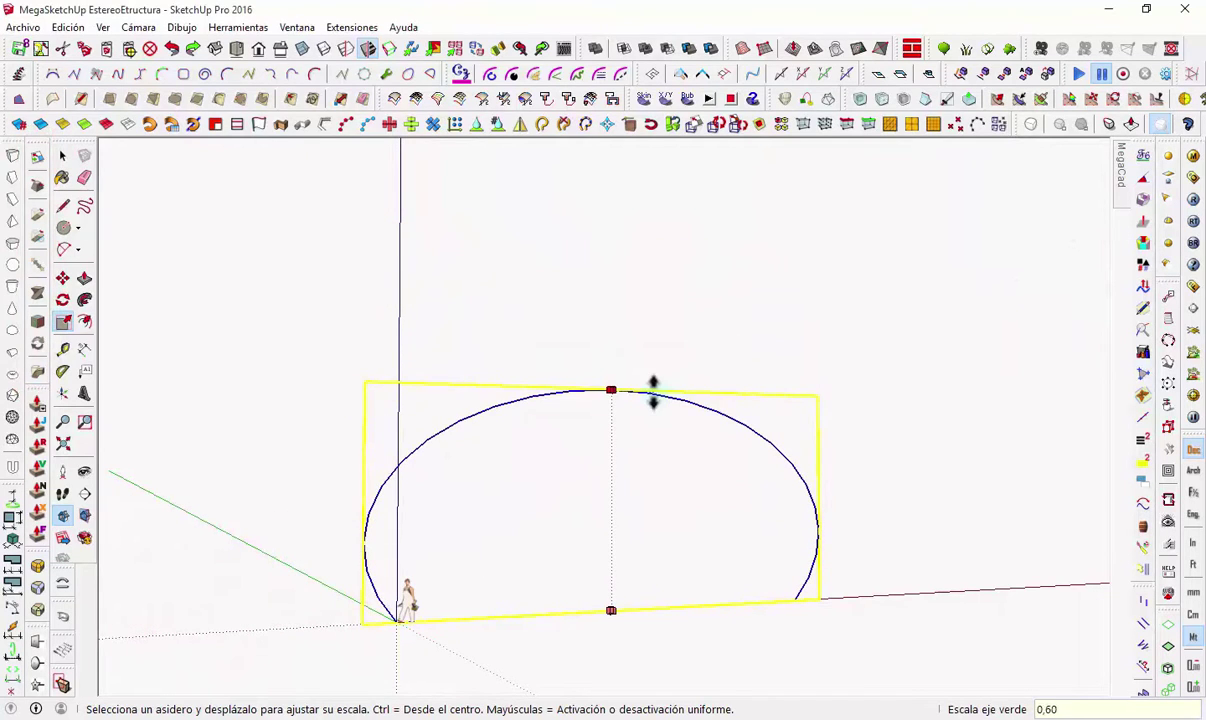
key(space)
Step: Taper the inner arch copy: lower its height and stretch it along the red axis
middle_drag(248, 485, 580, 338)
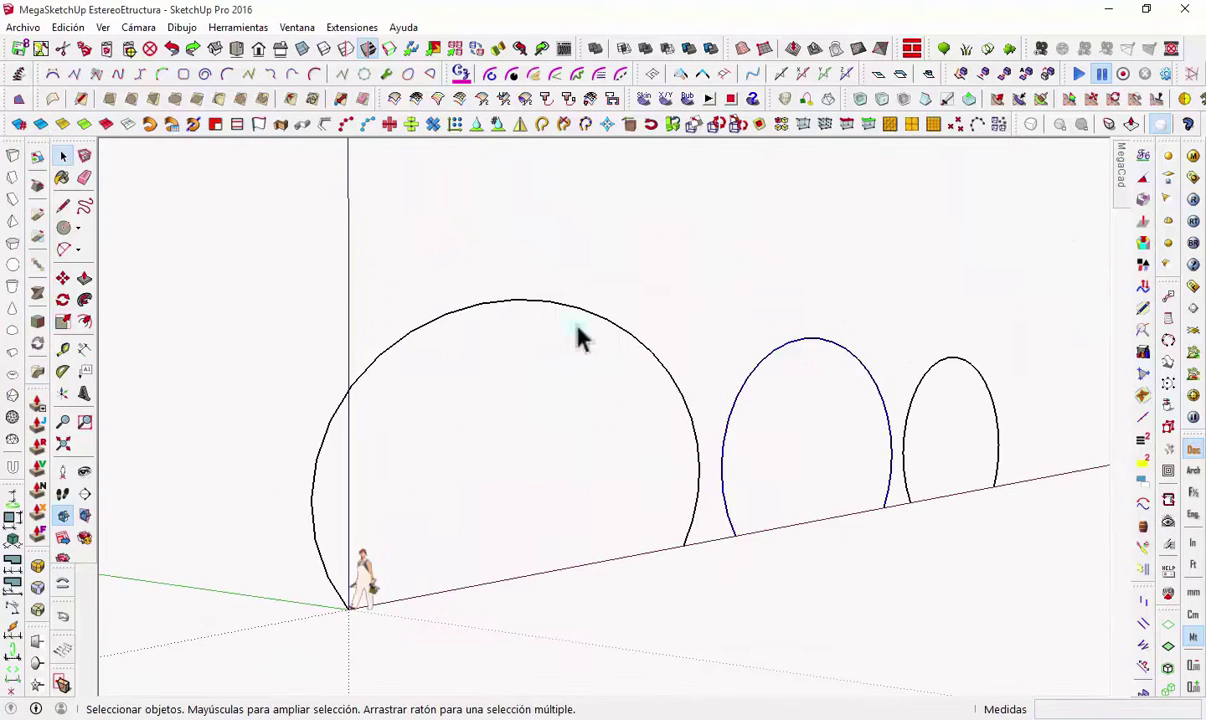
drag(884, 362, 820, 382)
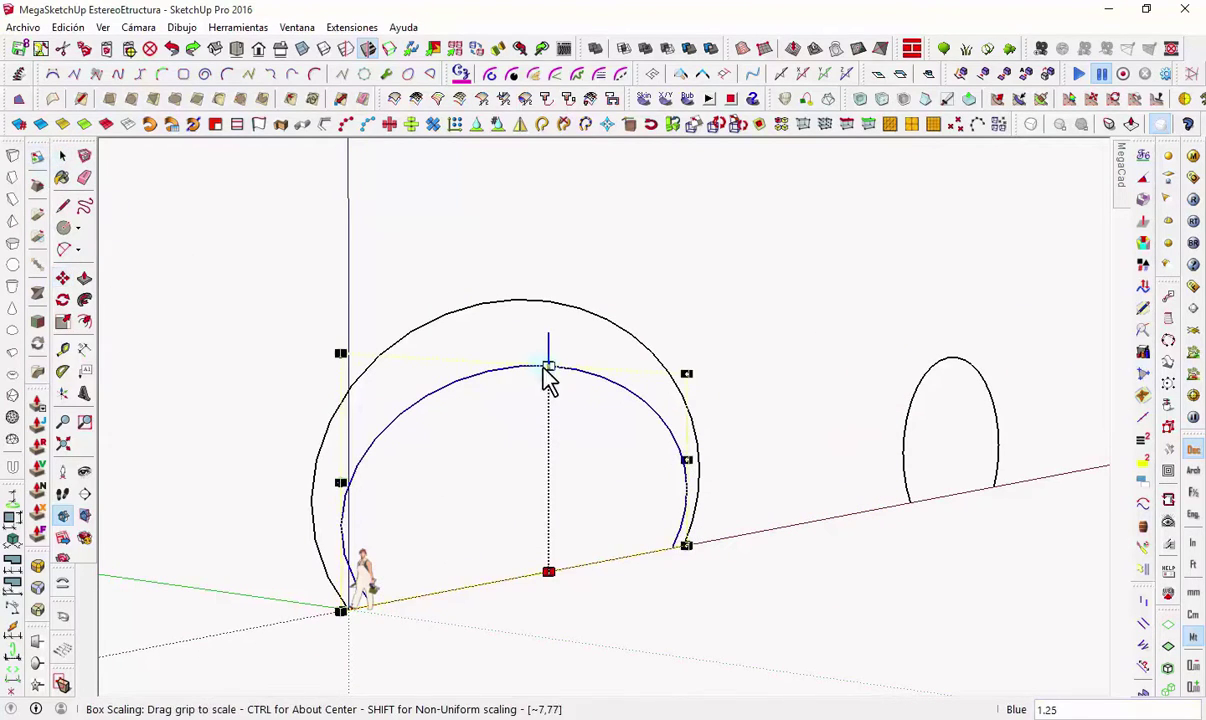
drag(341, 610, 312, 630)
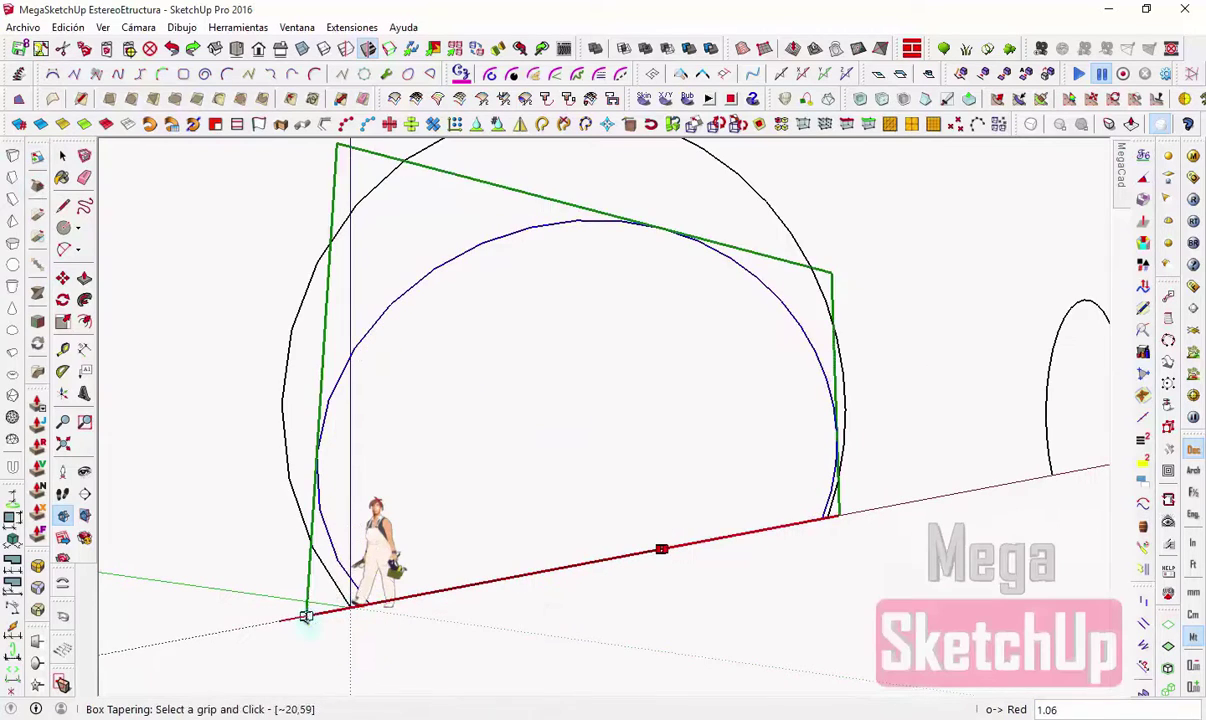
key(space)
Step: Join the arch ends with lines to close the crescent band face, then select it
key(l)
scroll(551, 569, up, 3)
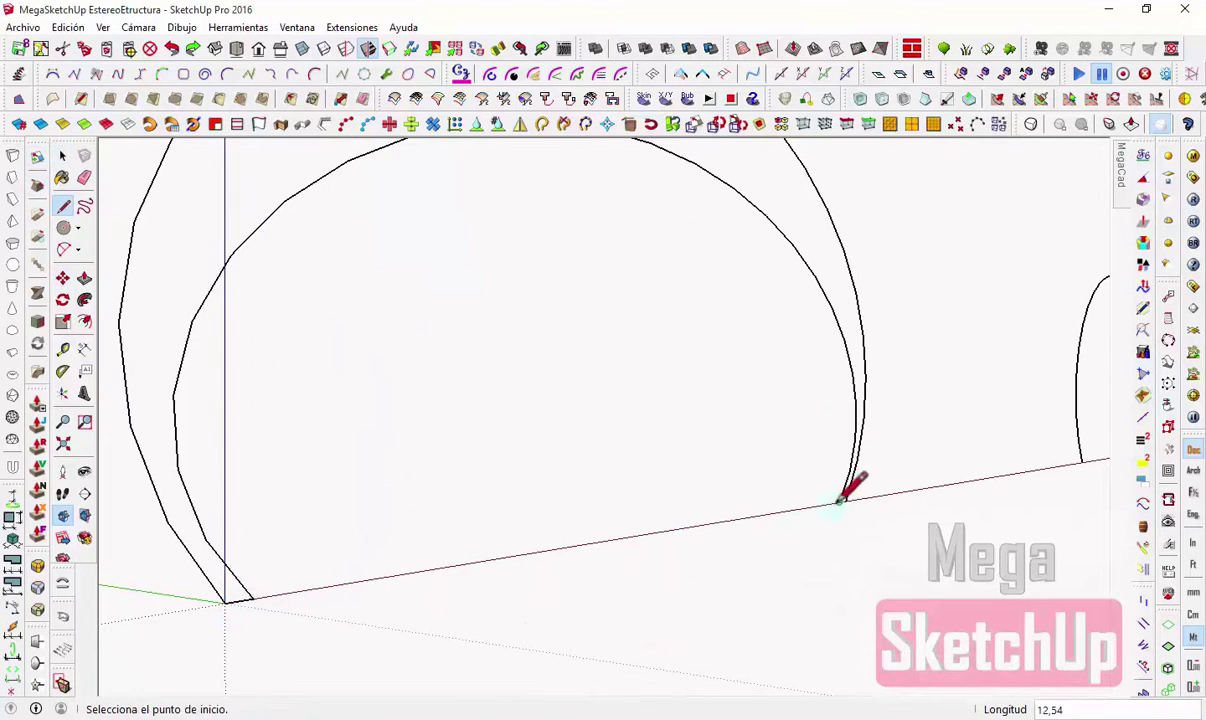
click(840, 497)
scroll(345, 609, down, 3)
key(space)
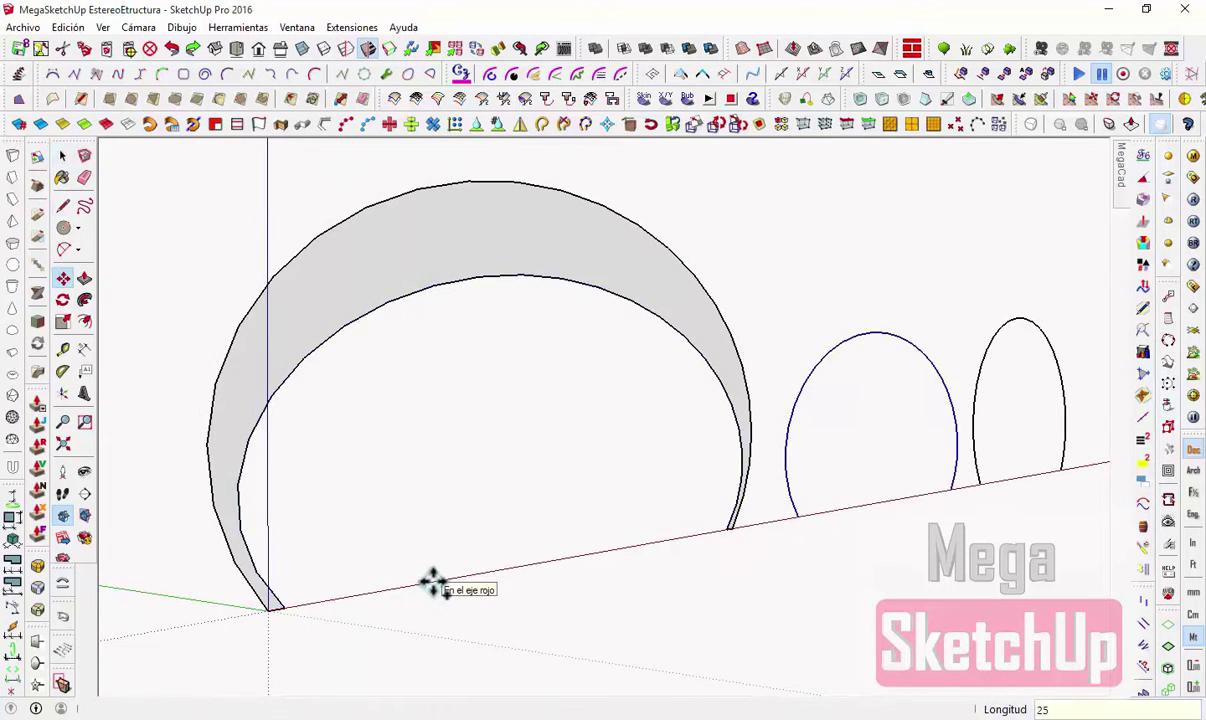
key(space)
click(390, 283)
Step: Generate a triangular mesh on the band with Mesh Generator at Cell Size 2
click(803, 123)
key(BackSpace)
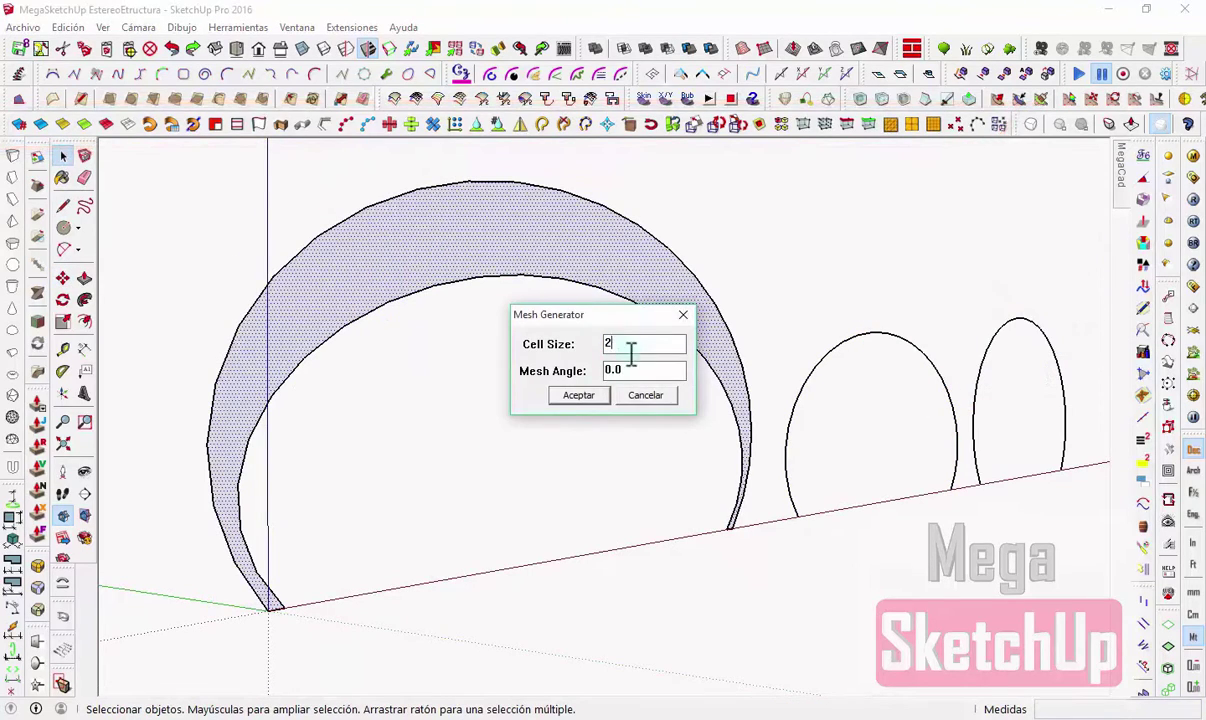
click(579, 396)
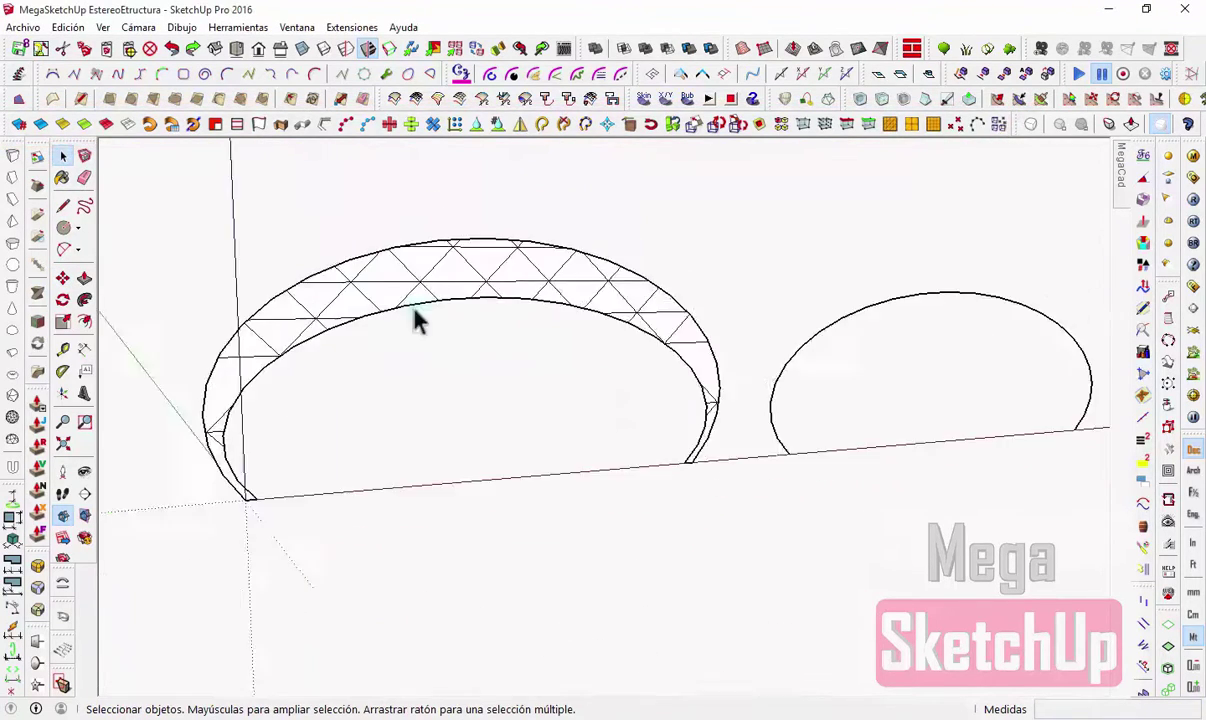
middle_drag(412, 318, 343, 291)
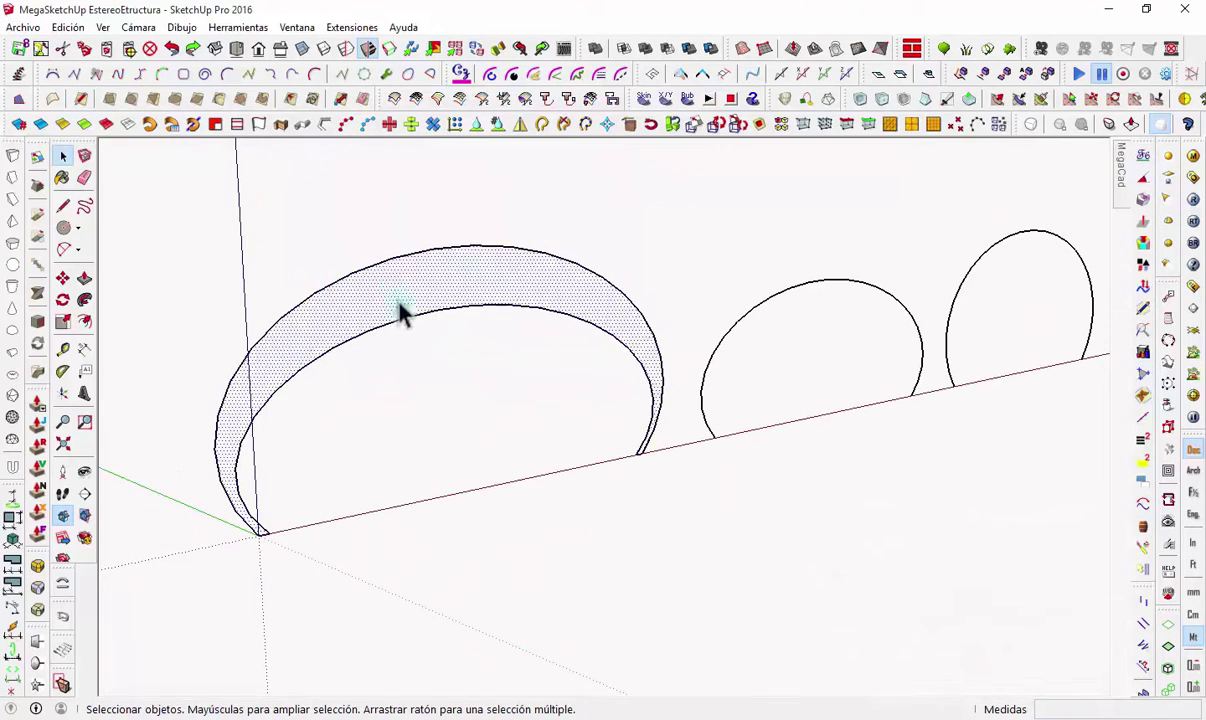
key(e)
click(62, 156)
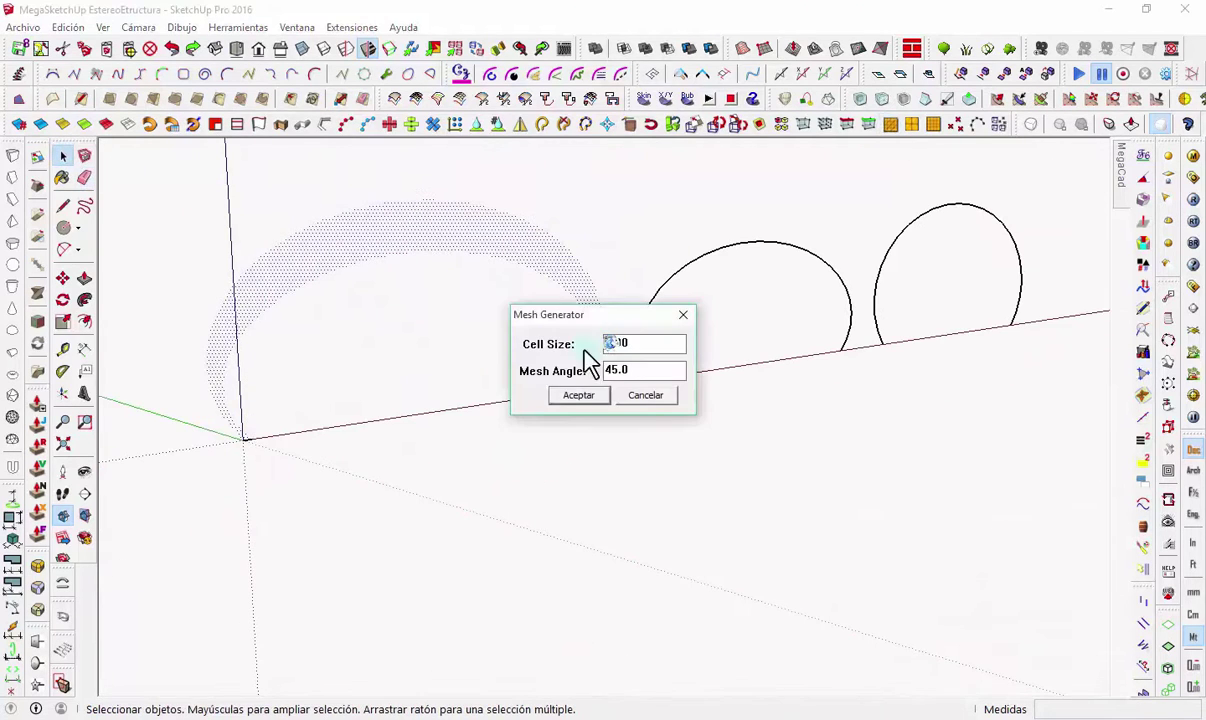
key(Return)
Step: Erase the leftover stray edges around the meshed truss arch
middle_drag(389, 330, 422, 350)
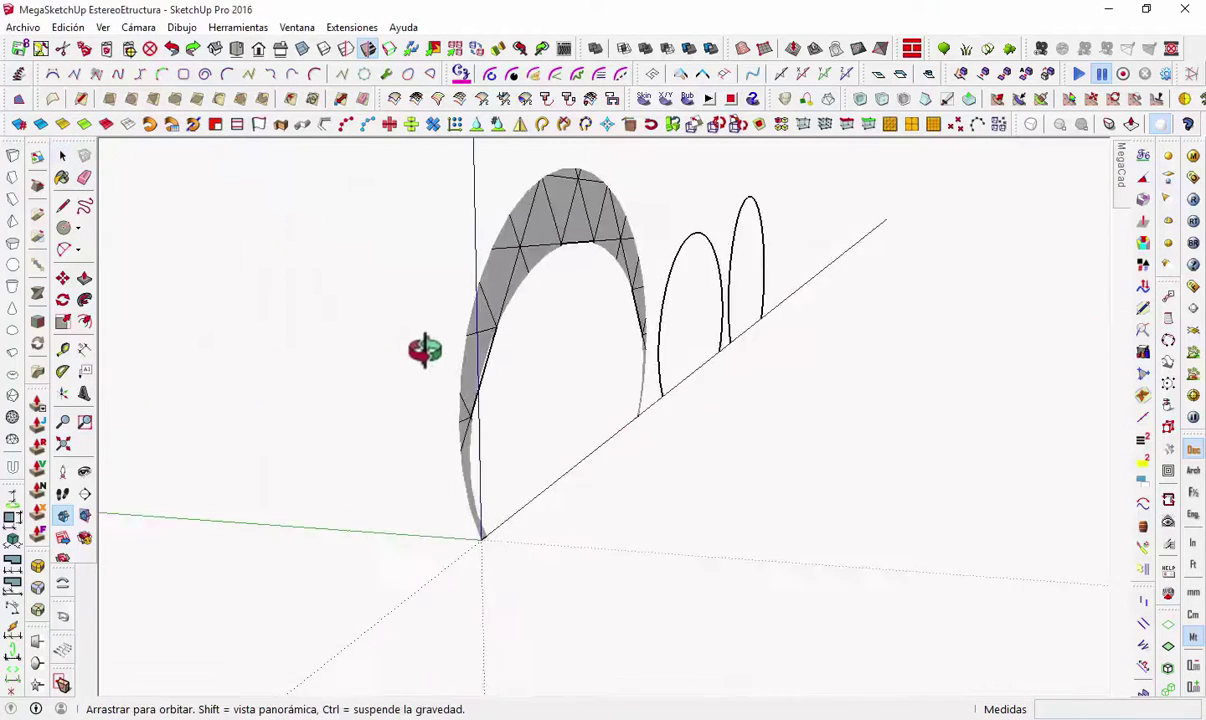
scroll(404, 398, up, 5)
scroll(404, 398, up, 3)
click(62, 205)
key(e)
scroll(705, 277, down, 3)
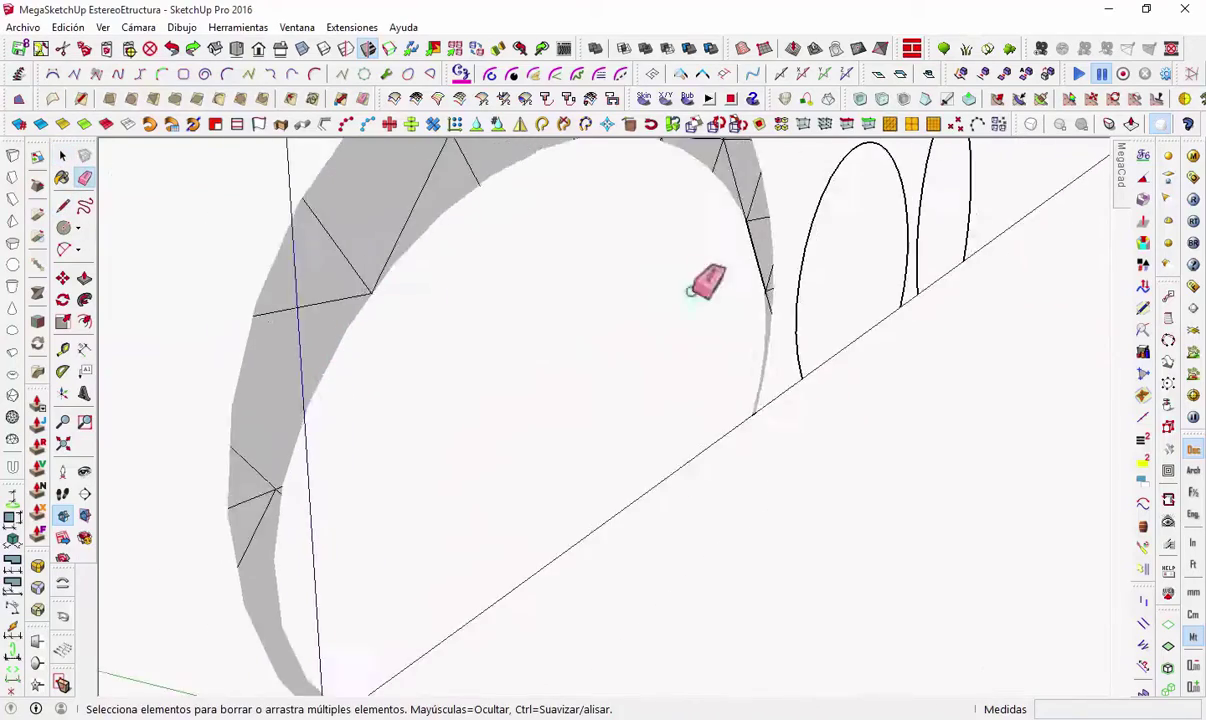
mouse_move(705, 277)
middle_down()
mouse_move(721, 210)
mouse_move(452, 463)
mouse_move(425, 388)
middle_up()
scroll(560, 398, down, 3)
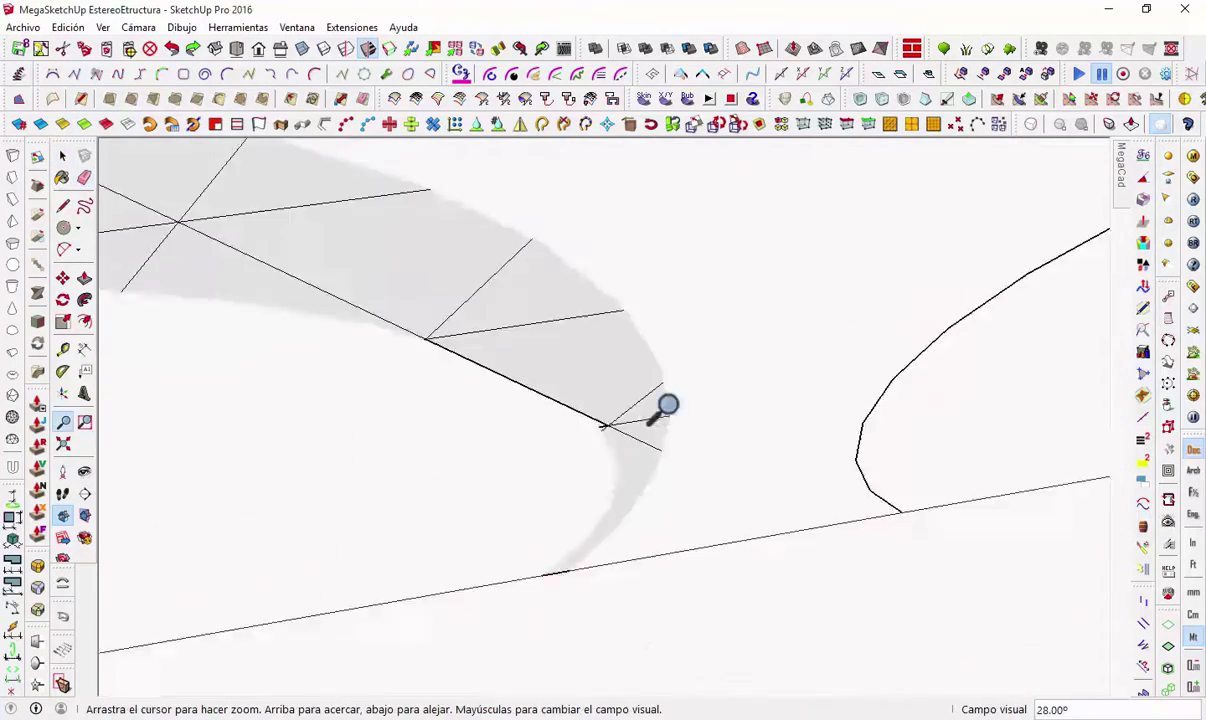
scroll(568, 390, up, 2)
scroll(550, 410, up, 3)
mouse_move(546, 422)
middle_down()
mouse_move(515, 316)
mouse_move(493, 331)
middle_up()
scroll(493, 331, up, 3)
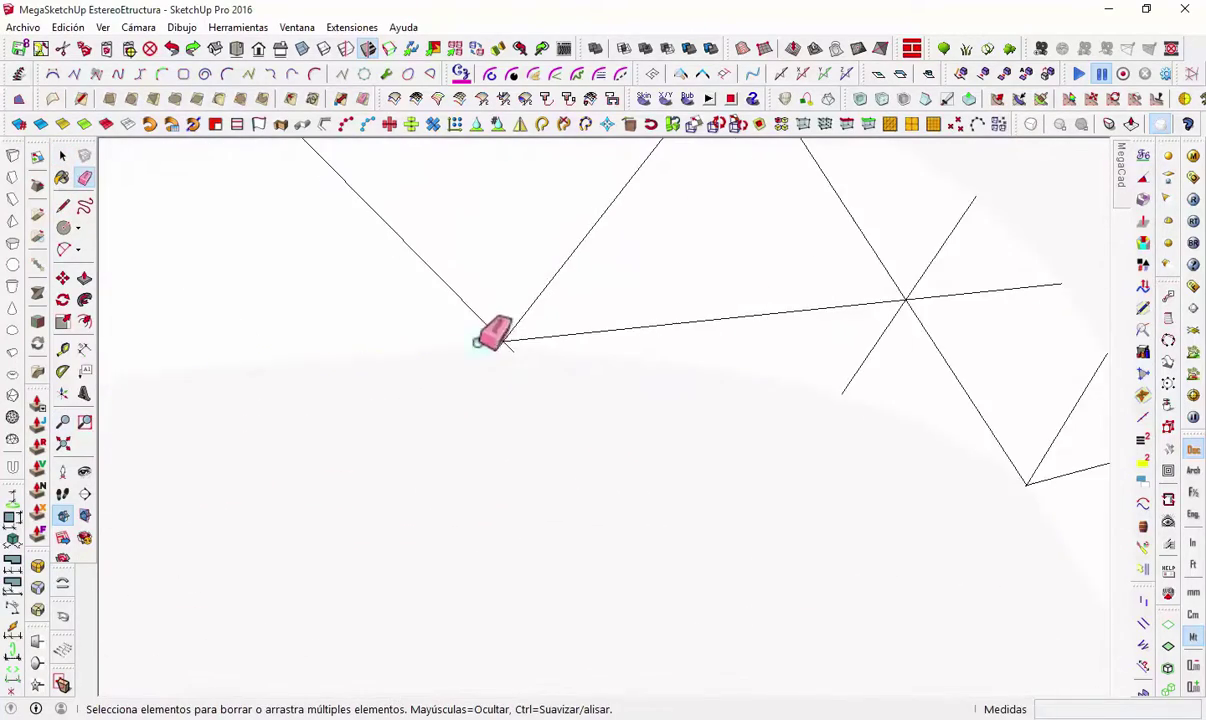
scroll(688, 305, down, 5)
scroll(383, 373, down, 2)
Step: Make the arches a component and array copies along the green axis at 7,00 spacing
scroll(345, 398, down, 2)
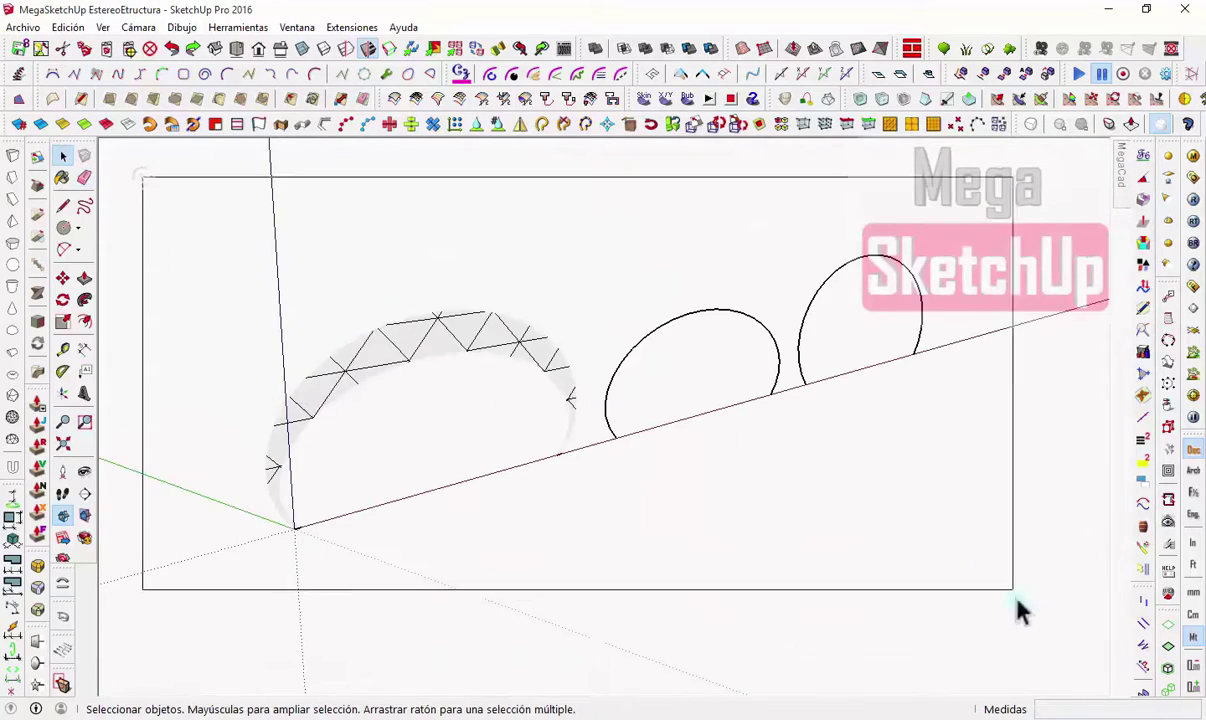
drag(145, 180, 1012, 588)
right_click(442, 336)
key(Escape)
key(m)
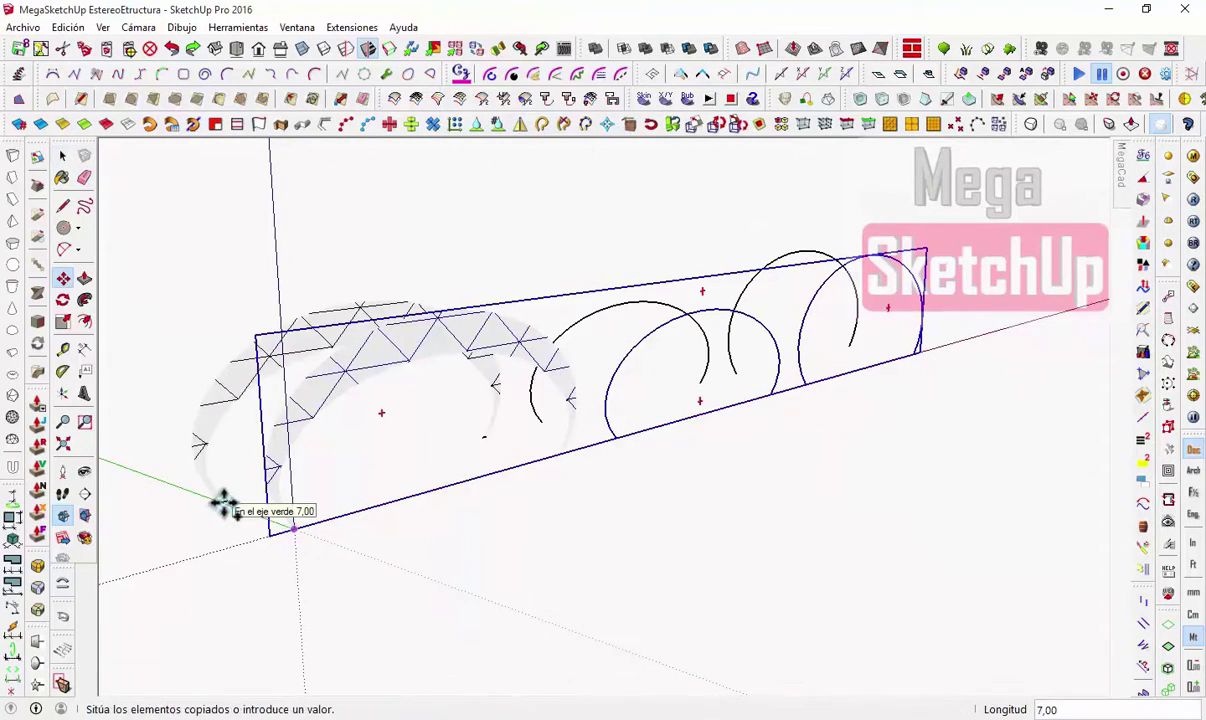
key(space)
mouse_move(416, 294)
middle_down()
mouse_move(259, 318)
mouse_move(398, 412)
mouse_move(530, 423)
mouse_move(934, 380)
mouse_move(482, 300)
middle_up()
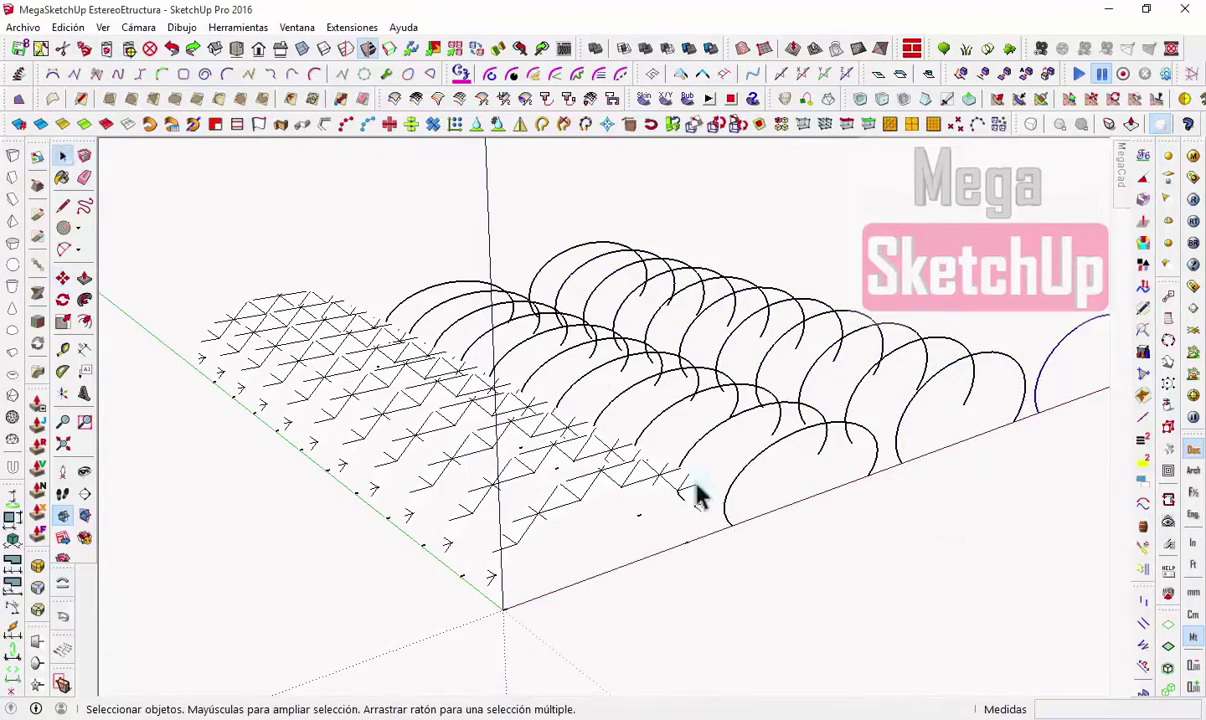
mouse_move(697, 497)
middle_down()
mouse_move(1001, 358)
mouse_move(237, 145)
middle_up()
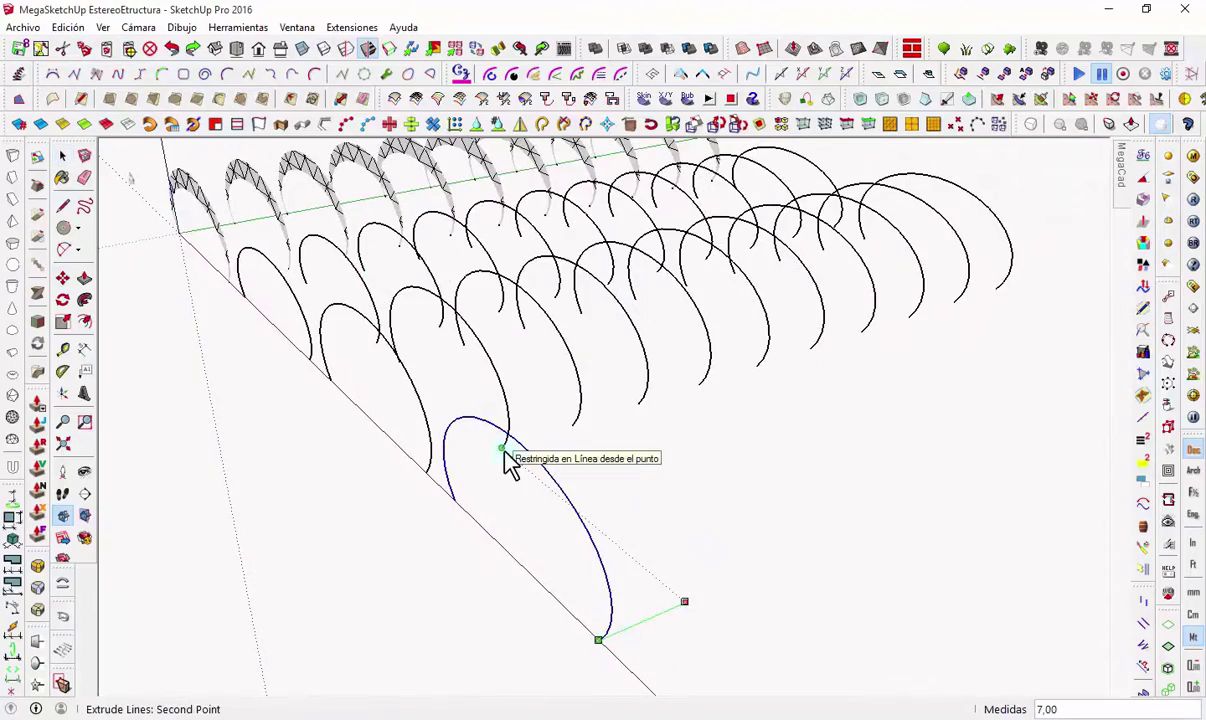
Step: Extrude the arc into a panel and array it x10 along the green axis
click(510, 462)
middle_drag(510, 462, 300, 300)
click(62, 157)
key(m)
key(ctrl)
click(600, 590)
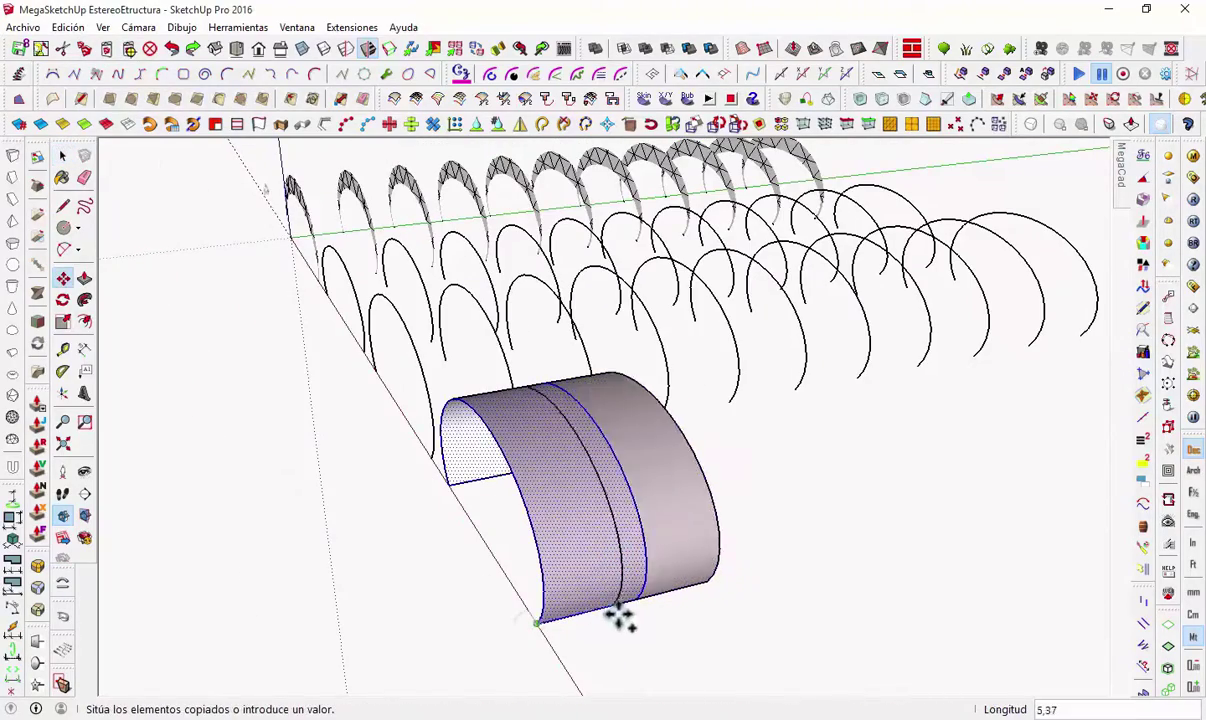
mouse_move(619, 613)
middle_down()
mouse_move(409, 565)
mouse_move(633, 453)
middle_up()
click(409, 565)
text(x10)
key(Return)
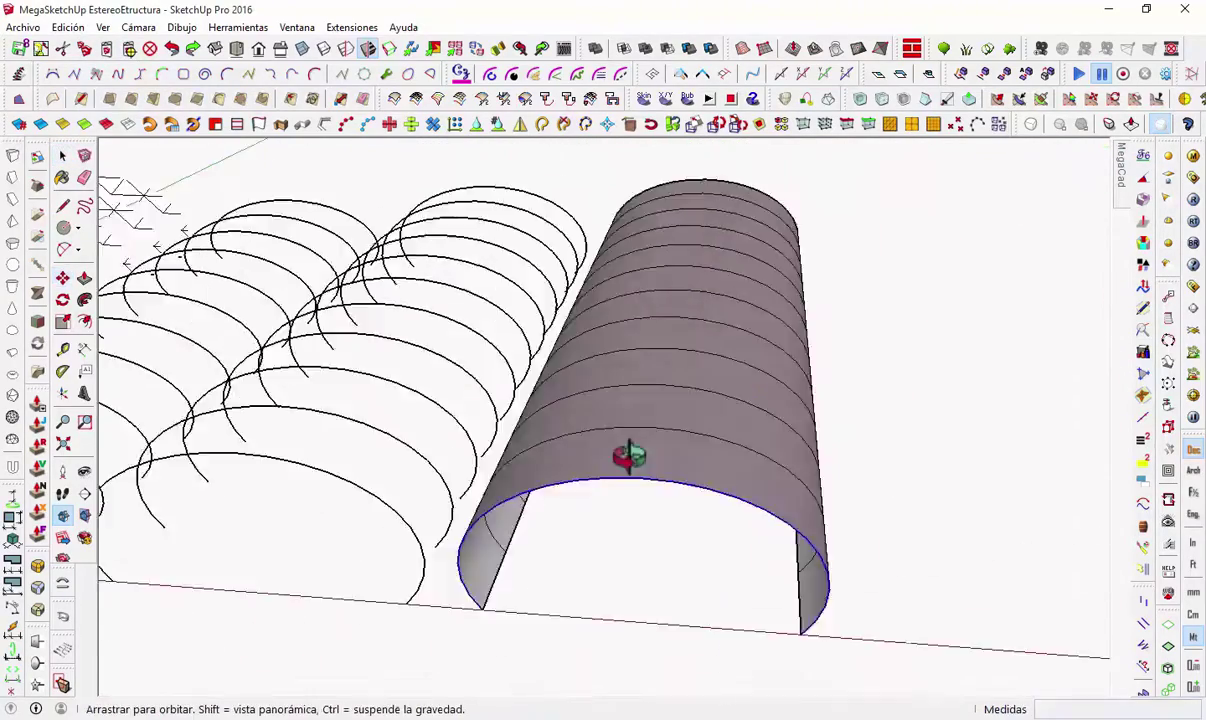
Step: Group the whole extruded vault shell
triple_click(668, 391)
key(g)
mouse_move(746, 210)
middle_down()
mouse_move(411, 207)
mouse_move(807, 304)
middle_up()
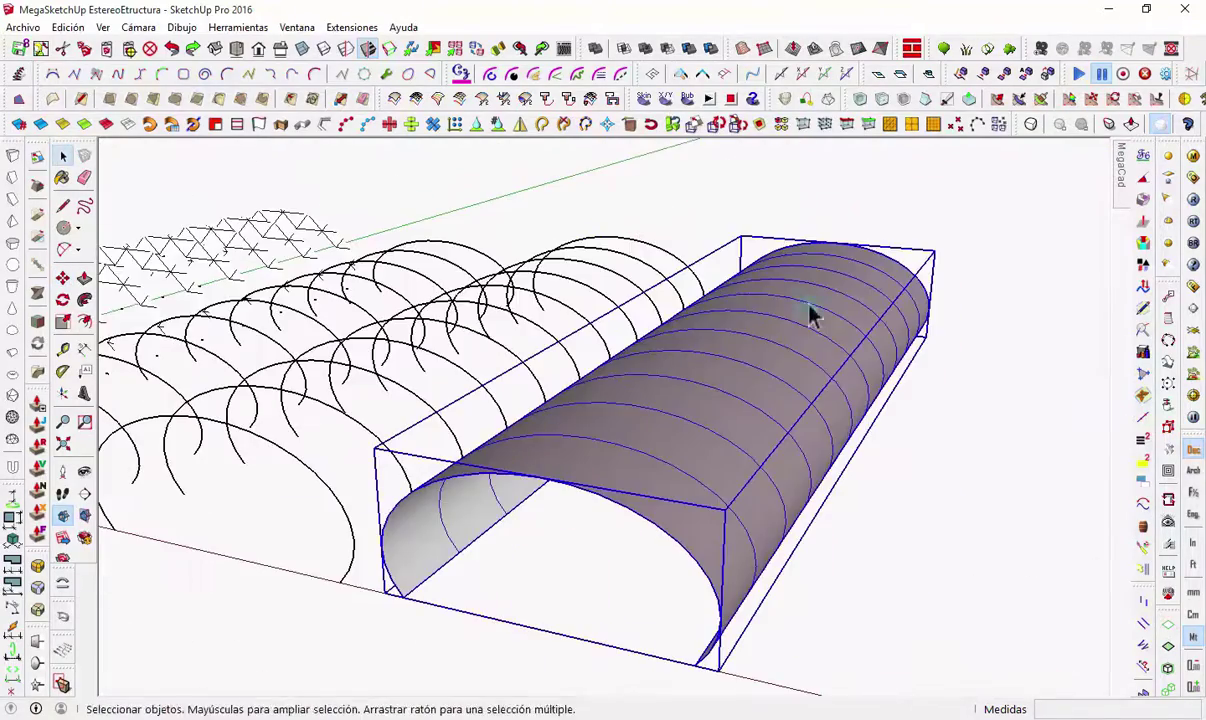
scroll(807, 304, up, 5)
mouse_move(880, 452)
middle_down()
mouse_move(560, 277)
mouse_move(612, 334)
middle_up()
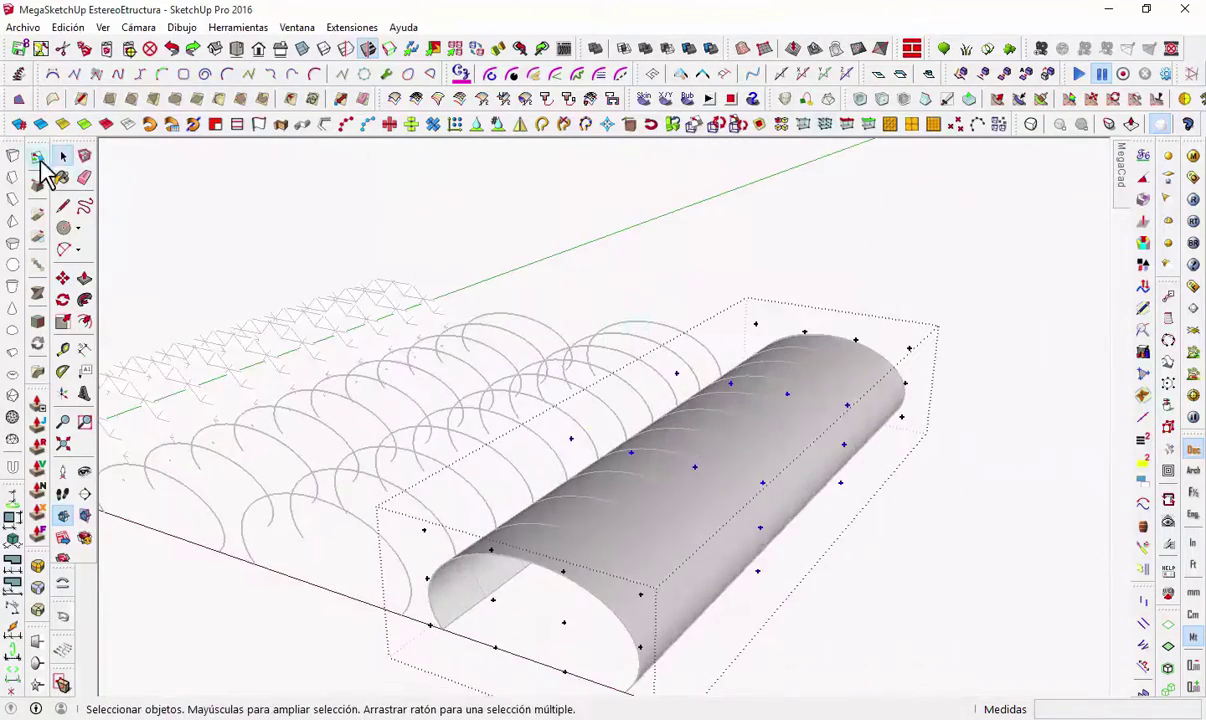
Step: Taper one end of the vault shell and move it right of the arches
drag(815, 450, 855, 422)
key(space)
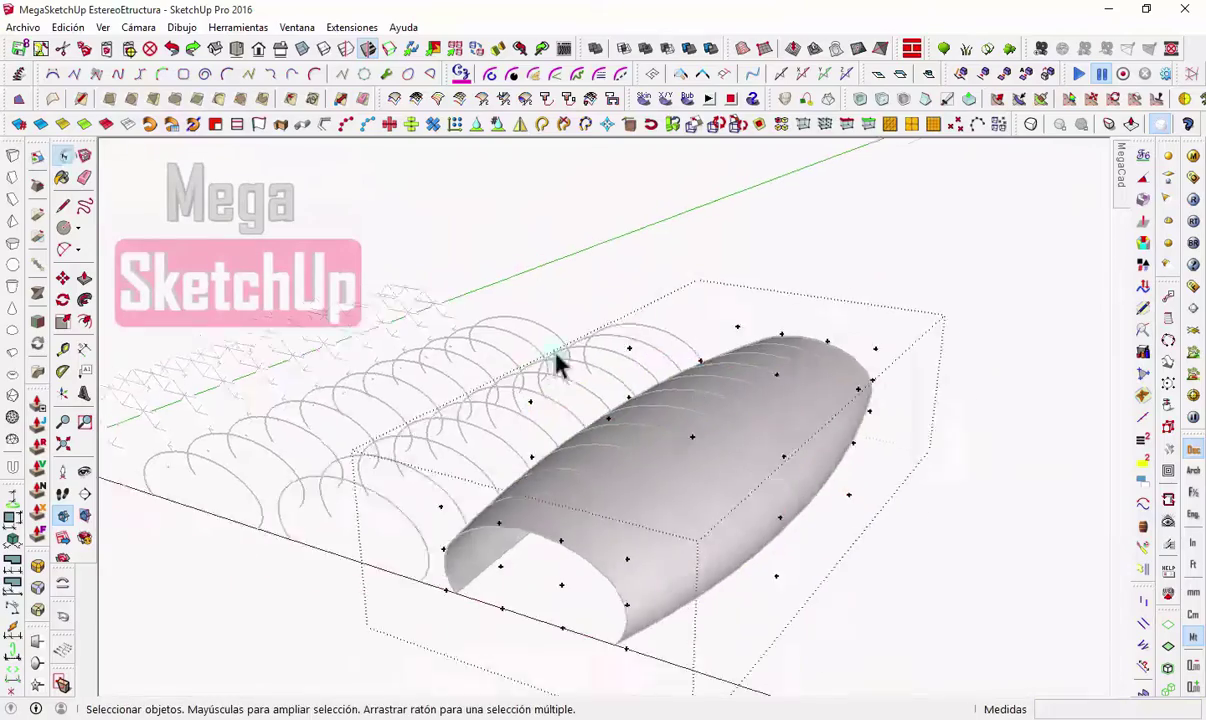
middle_drag(557, 358, 420, 300)
click(70, 288)
drag(654, 503, 772, 479)
key(space)
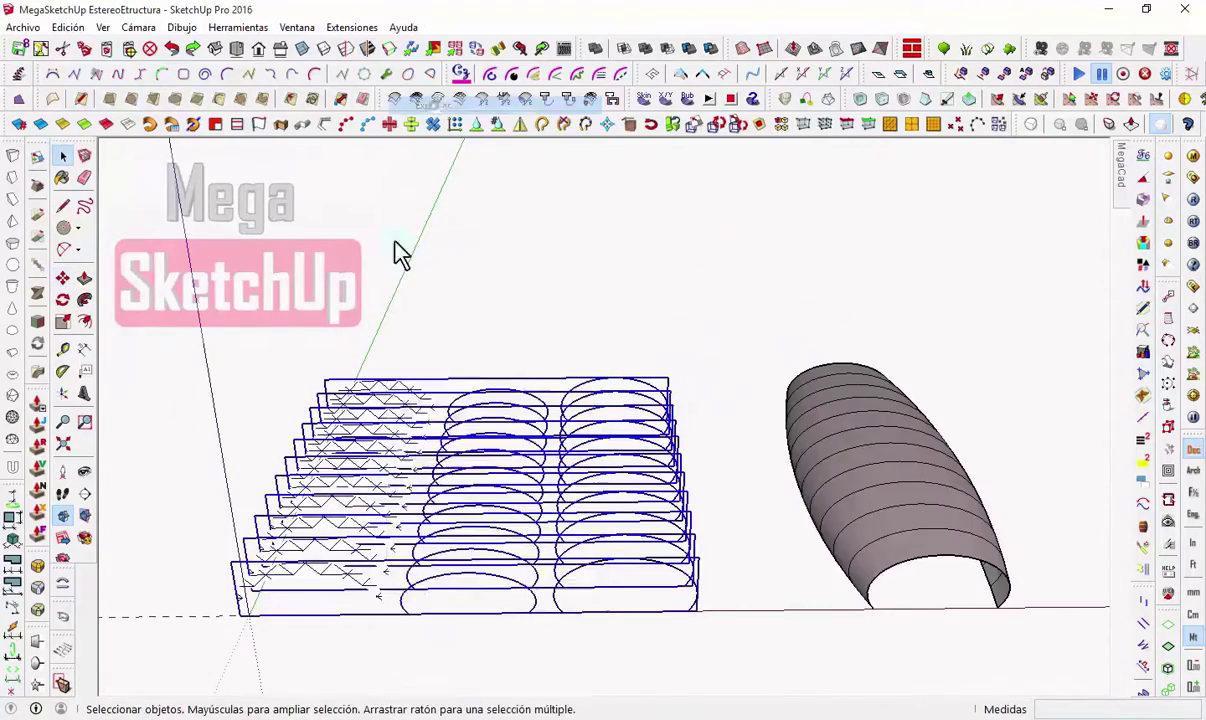
Step: Group the window-selected truss arches with Crear grupo
mouse_move(396, 256)
middle_down()
mouse_move(498, 445)
mouse_move(478, 437)
middle_up()
drag(256, 296, 598, 546)
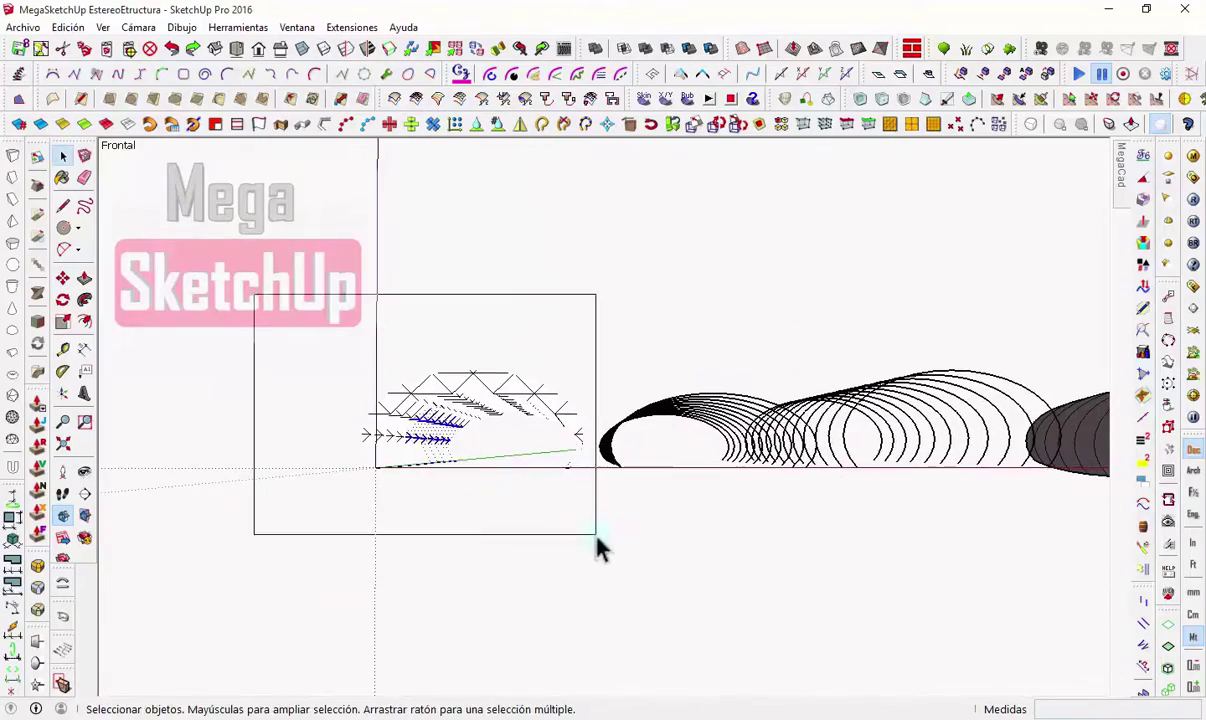
middle_drag(598, 546, 507, 503)
right_click(507, 503)
click(588, 148)
mouse_move(915, 134)
middle_down()
mouse_move(990, 487)
mouse_move(533, 452)
mouse_move(108, 272)
middle_up()
Step: Scale the truss group by 1.5 and shift it to the left
key(s)
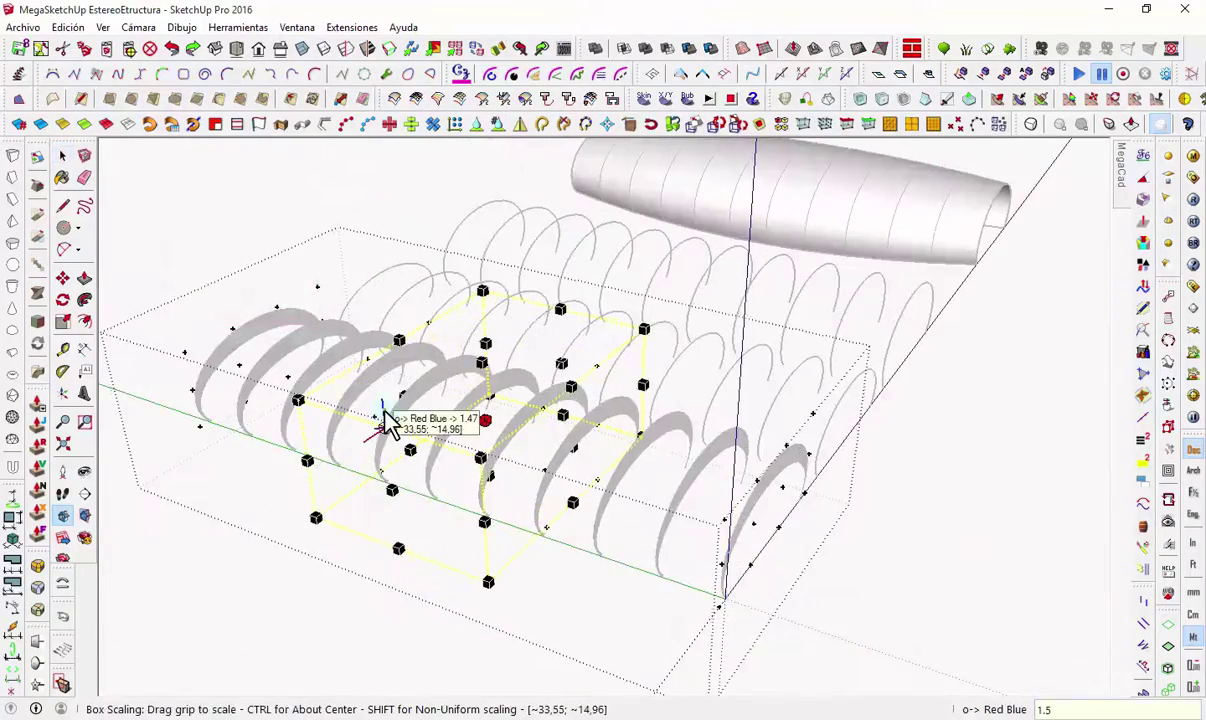
click(388, 420)
key(space)
mouse_move(654, 390)
middle_down()
mouse_move(376, 412)
mouse_move(342, 531)
mouse_move(237, 410)
middle_up()
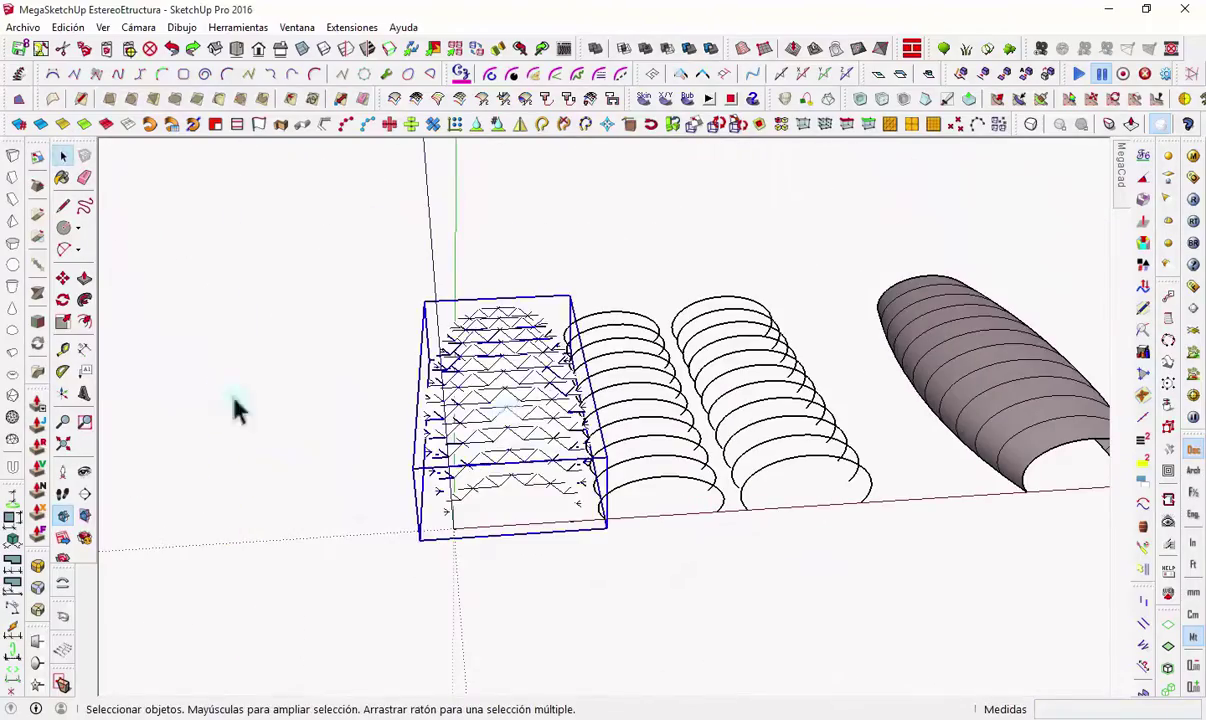
key(m)
click(409, 565)
scroll(409, 565, up, 5)
mouse_move(409, 565)
middle_down()
mouse_move(487, 460)
mouse_move(480, 425)
middle_up()
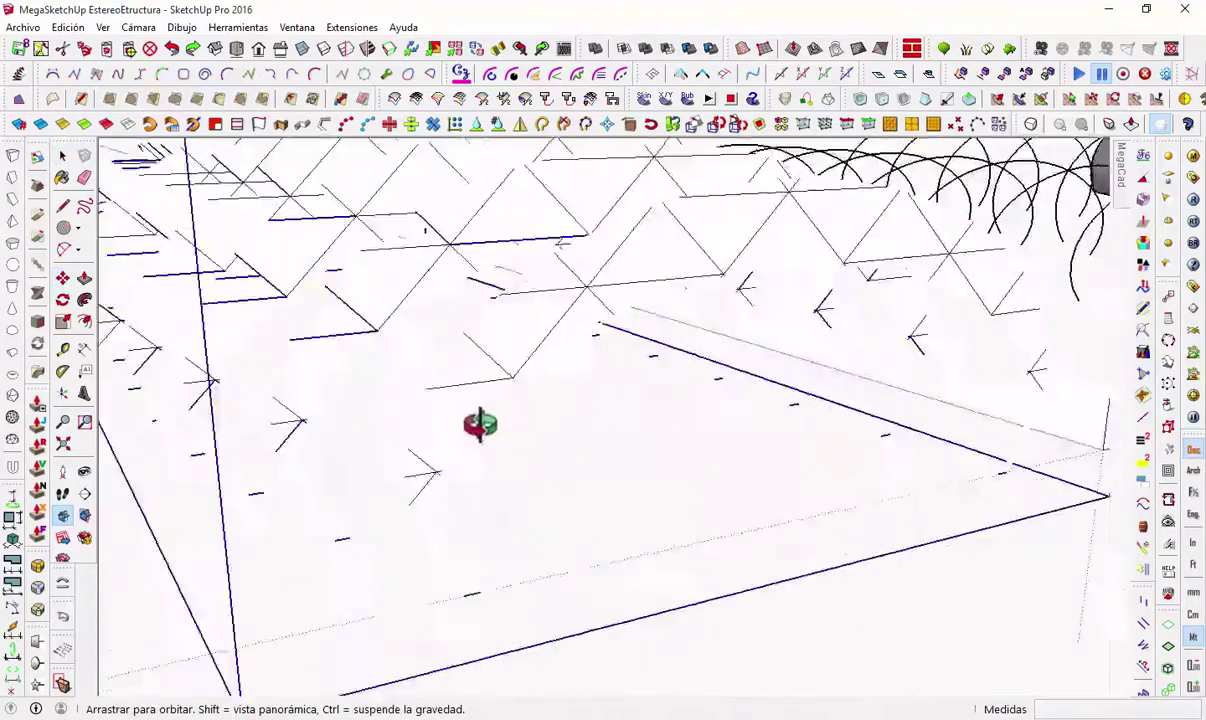
scroll(390, 487, down, 5)
scroll(229, 490, down, 3)
key(space)
Step: Resize the front set of arches and move it beside the other arch sets
key(f)
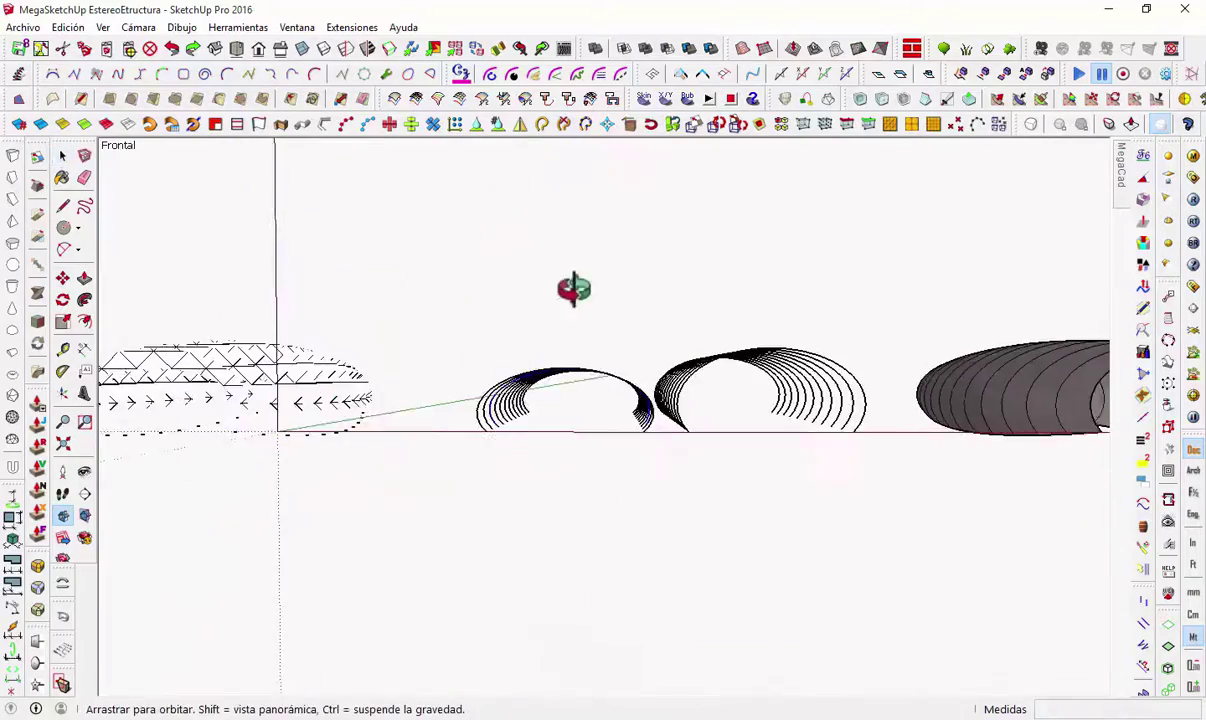
drag(409, 280, 651, 524)
middle_drag(651, 524, 584, 452)
scroll(620, 470, up, 5)
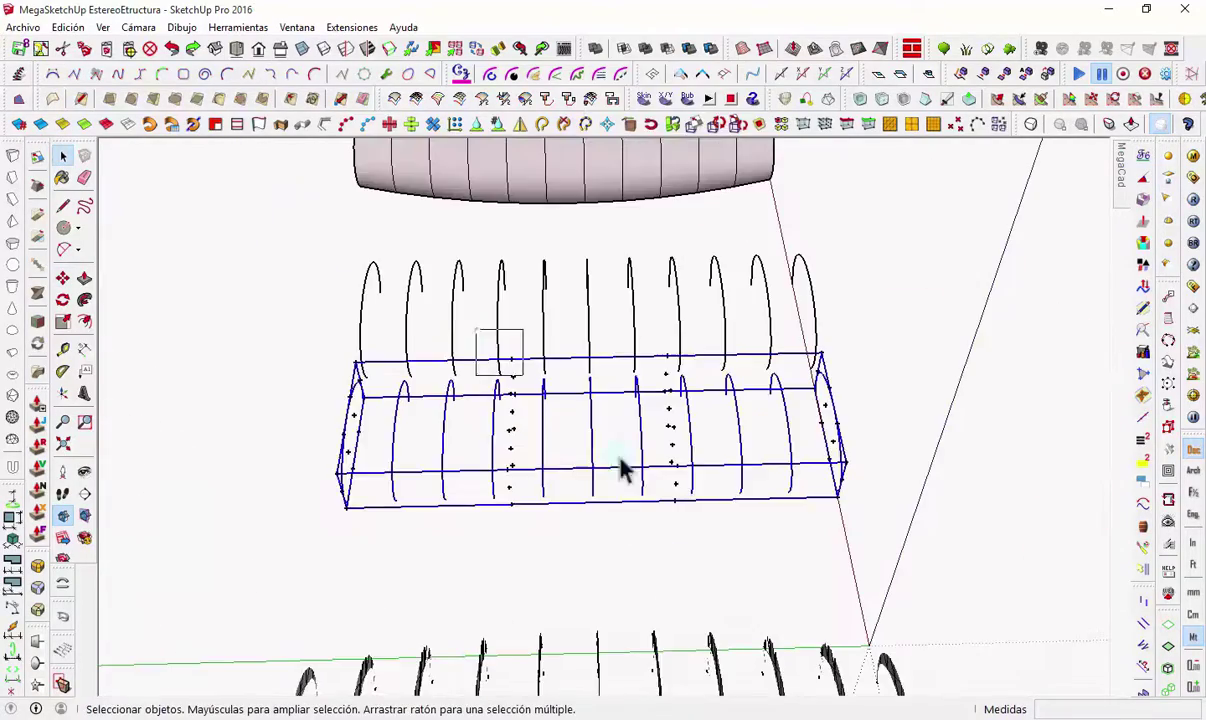
middle_drag(458, 328, 50, 175)
key(s)
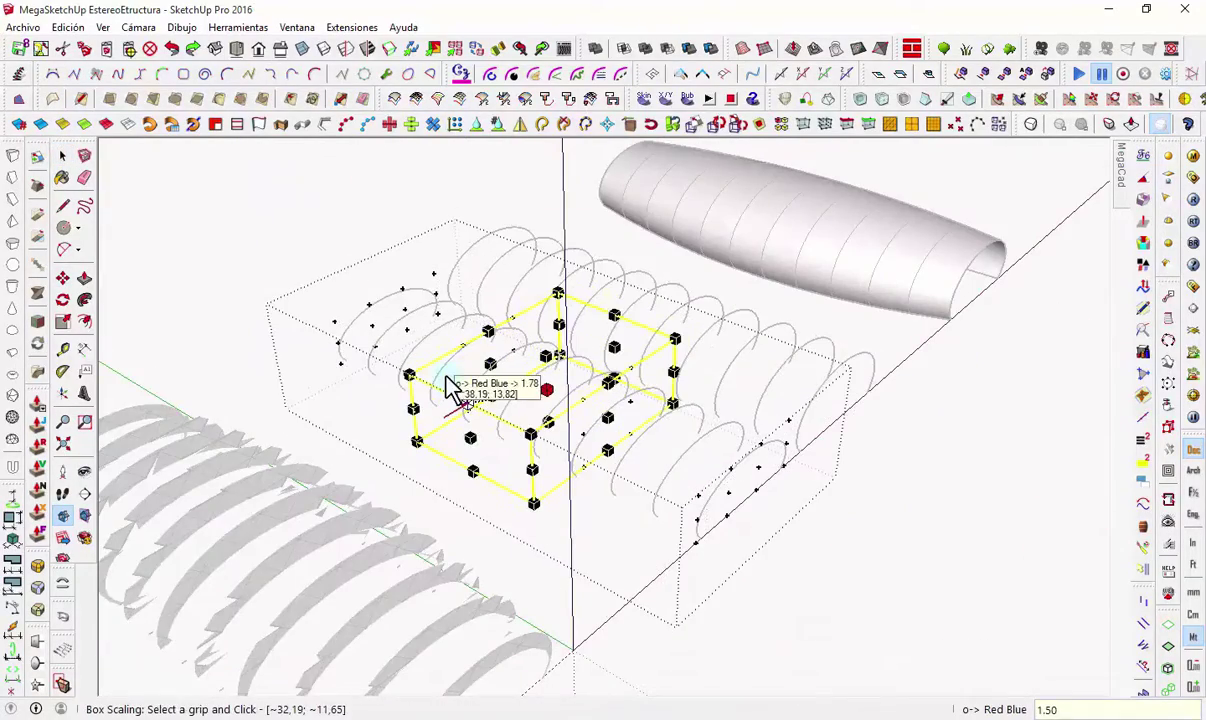
click(451, 388)
key(space)
scroll(417, 305, down, 5)
middle_drag(417, 305, 767, 268)
key(m)
scroll(475, 533, up, 3)
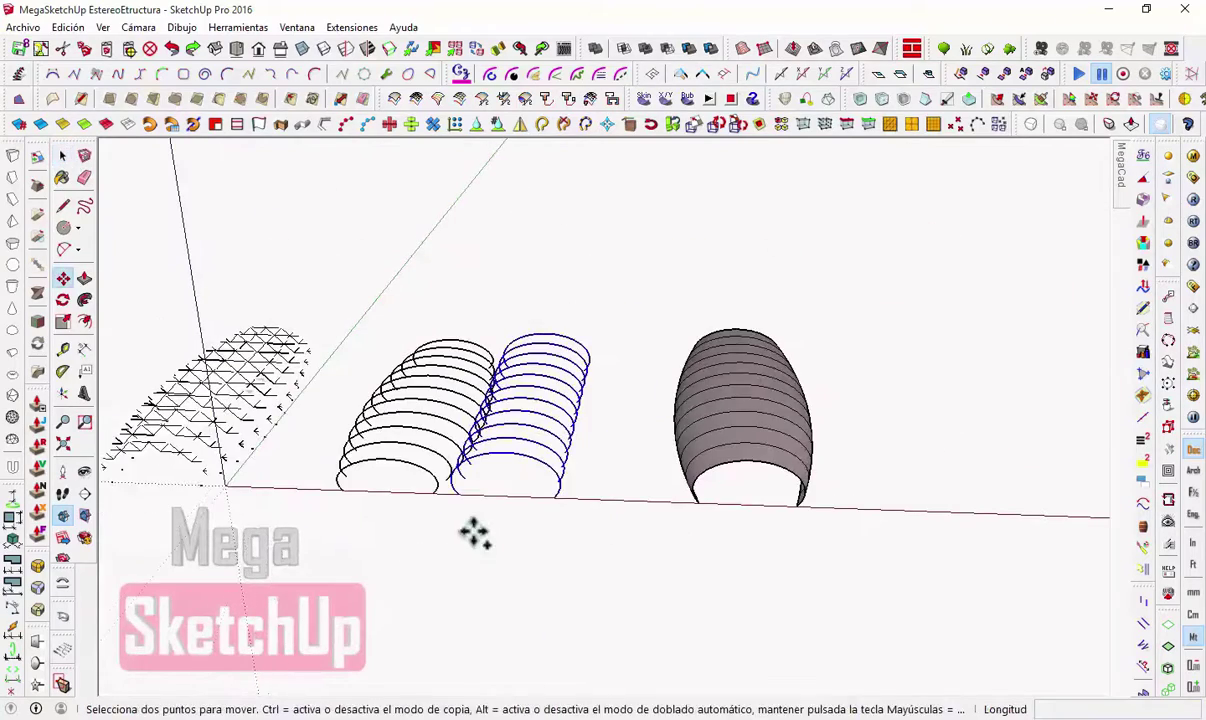
middle_drag(955, 548, 565, 511)
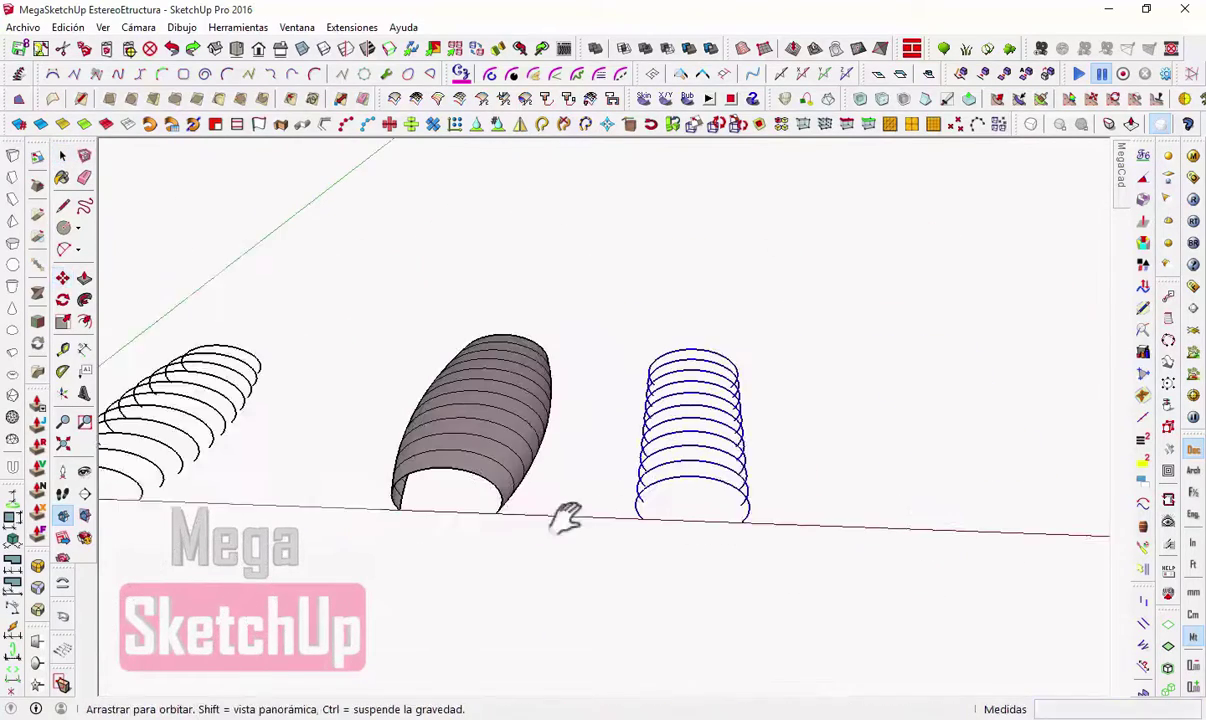
key(space)
Step: Rotate the selected arch set upright and rescale it
right_click(667, 345)
click(789, 262)
middle_drag(789, 262, 576, 322)
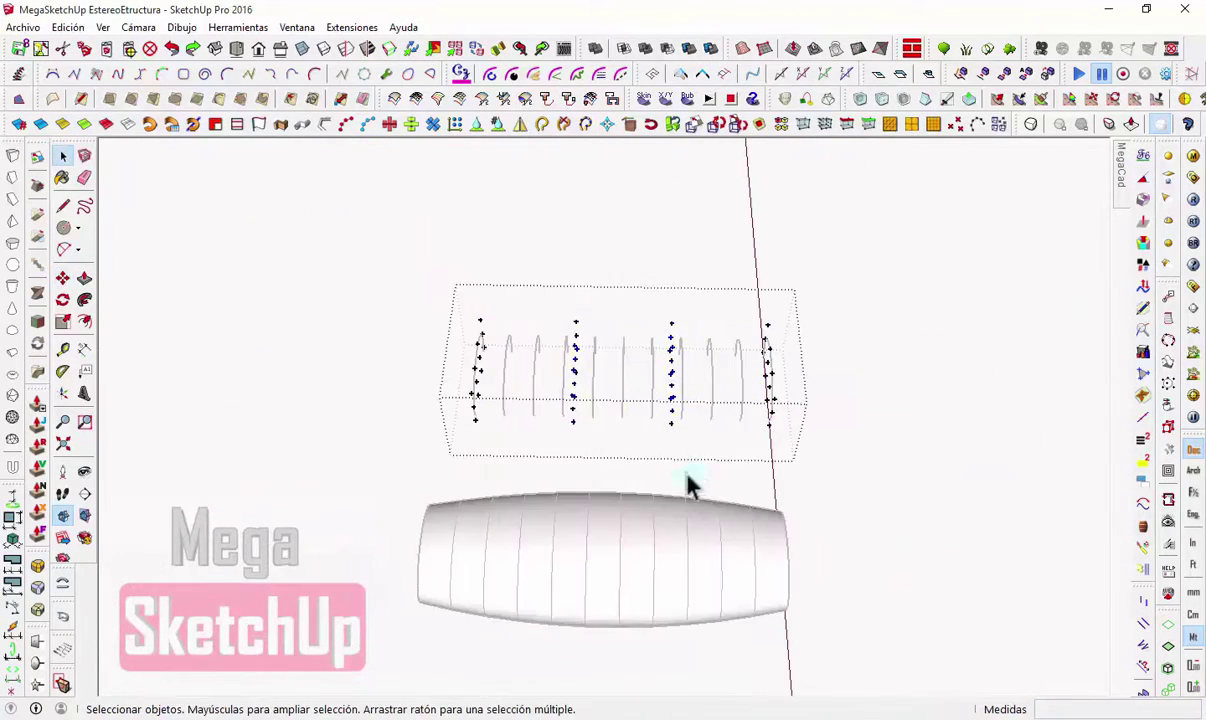
middle_drag(686, 484, 689, 357)
key(s)
click(62, 157)
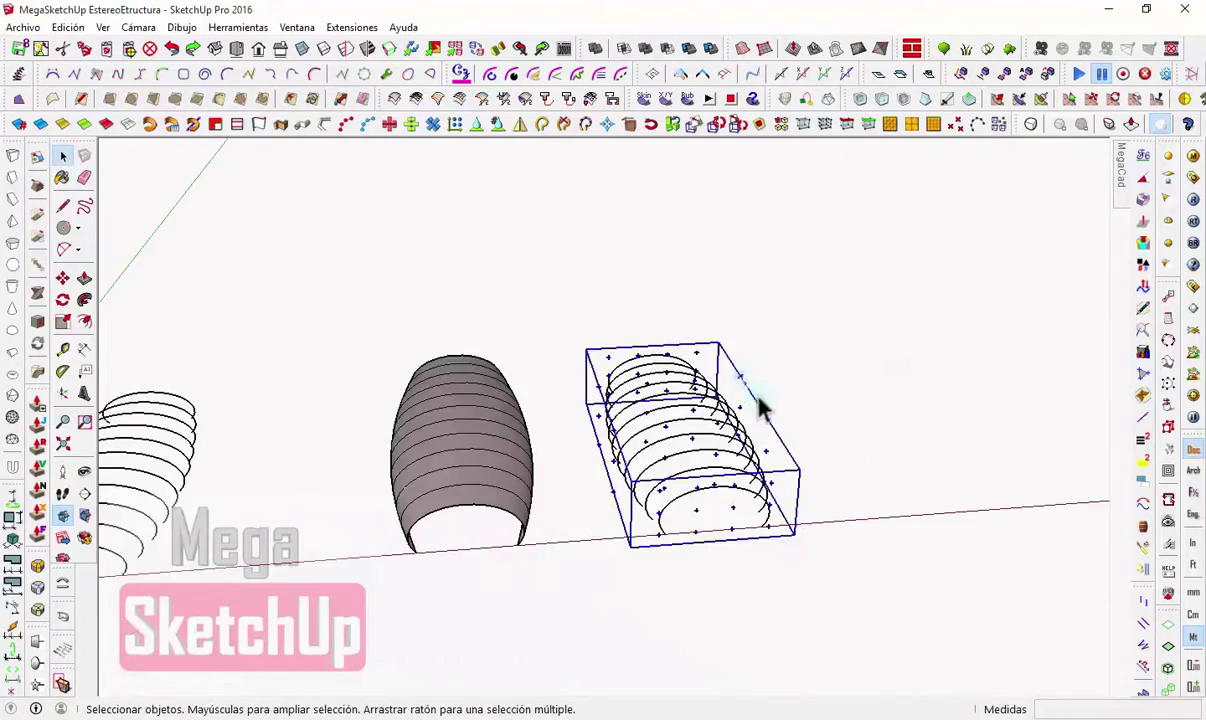
mouse_move(759, 404)
middle_down()
mouse_move(606, 487)
mouse_move(425, 520)
mouse_move(428, 490)
mouse_move(511, 665)
middle_up()
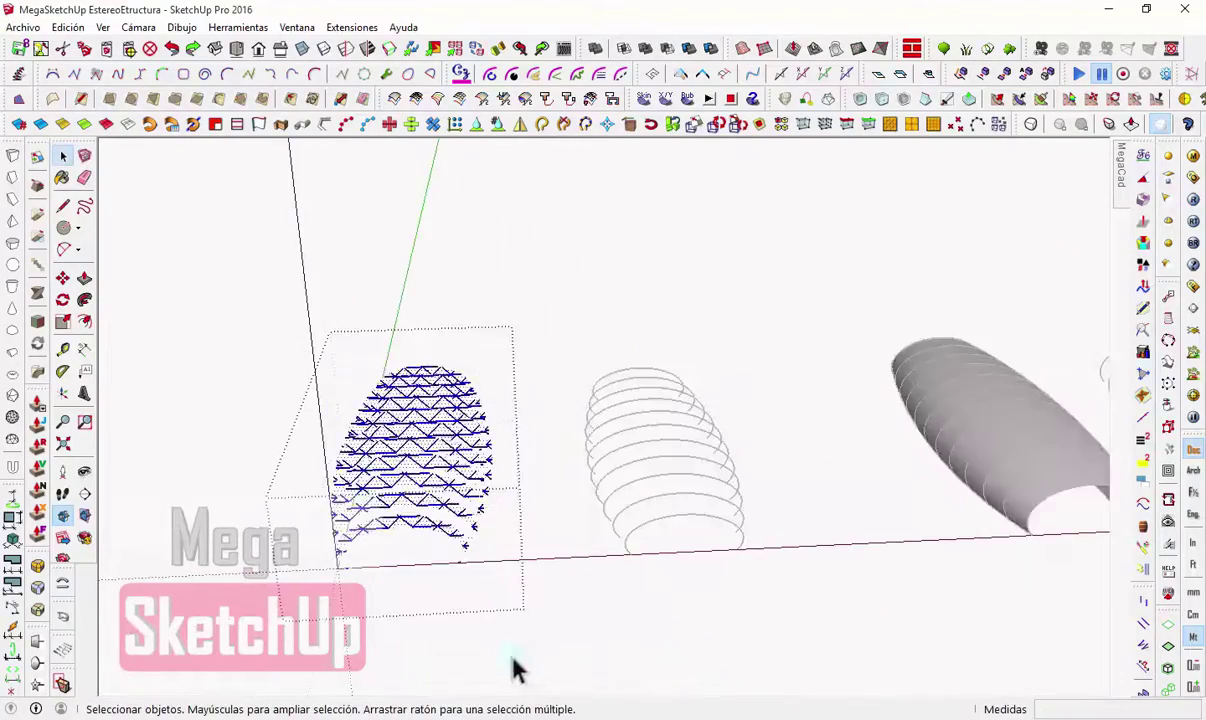
Step: Select the truss framework and launch the Lines to Tubes parameters
click(1170, 653)
mouse_move(180, 200)
middle_down()
mouse_move(210, 318)
mouse_move(576, 620)
middle_up()
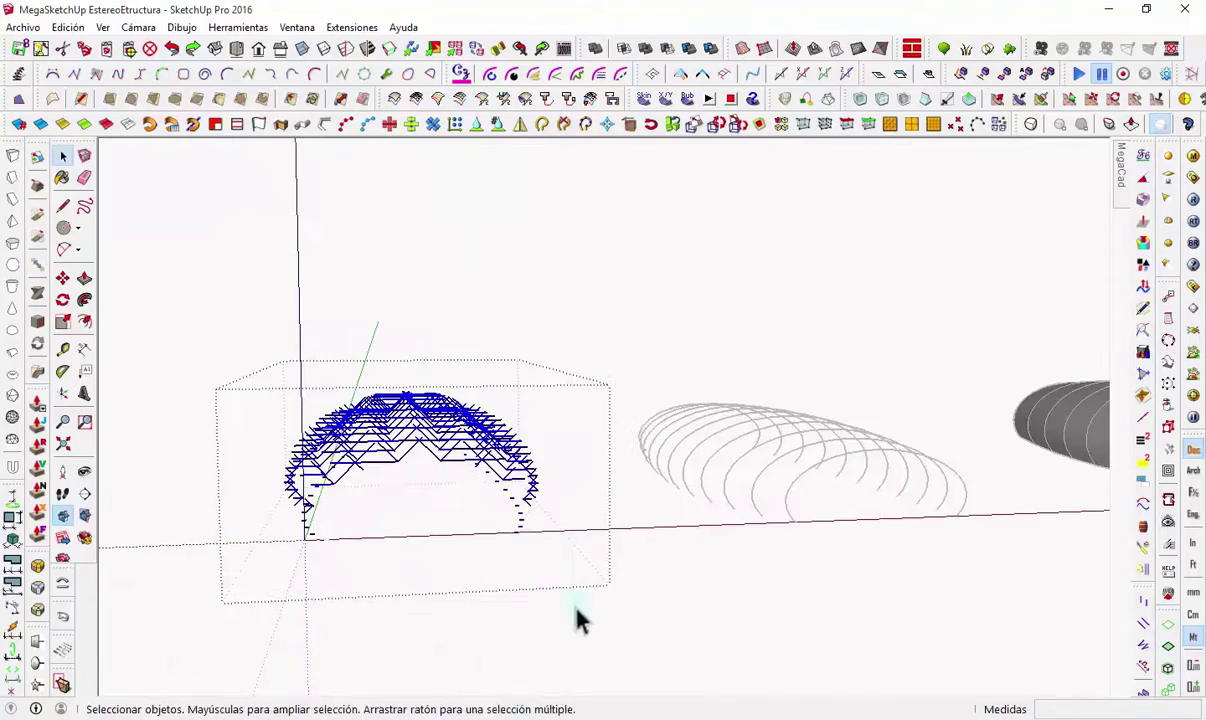
click(324, 124)
text(0,3)
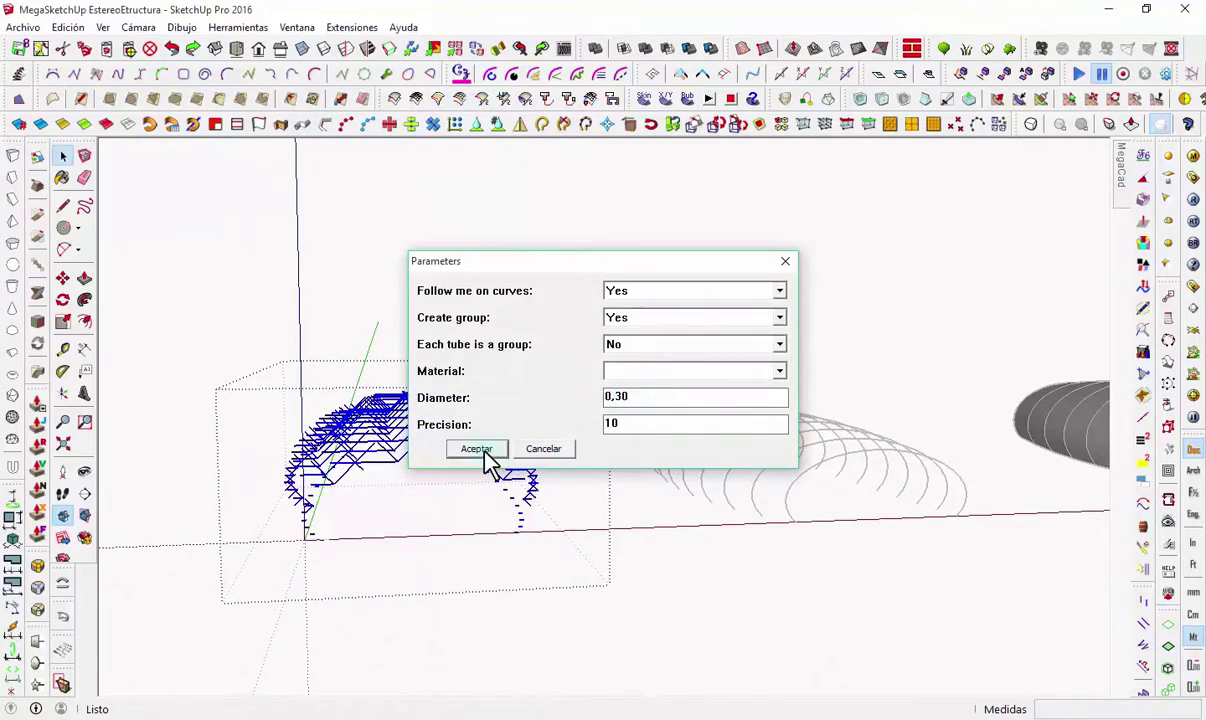
Step: Convert the truss lines and selected arcs into tubes with the Lines to Tubes plugin
click(477, 449)
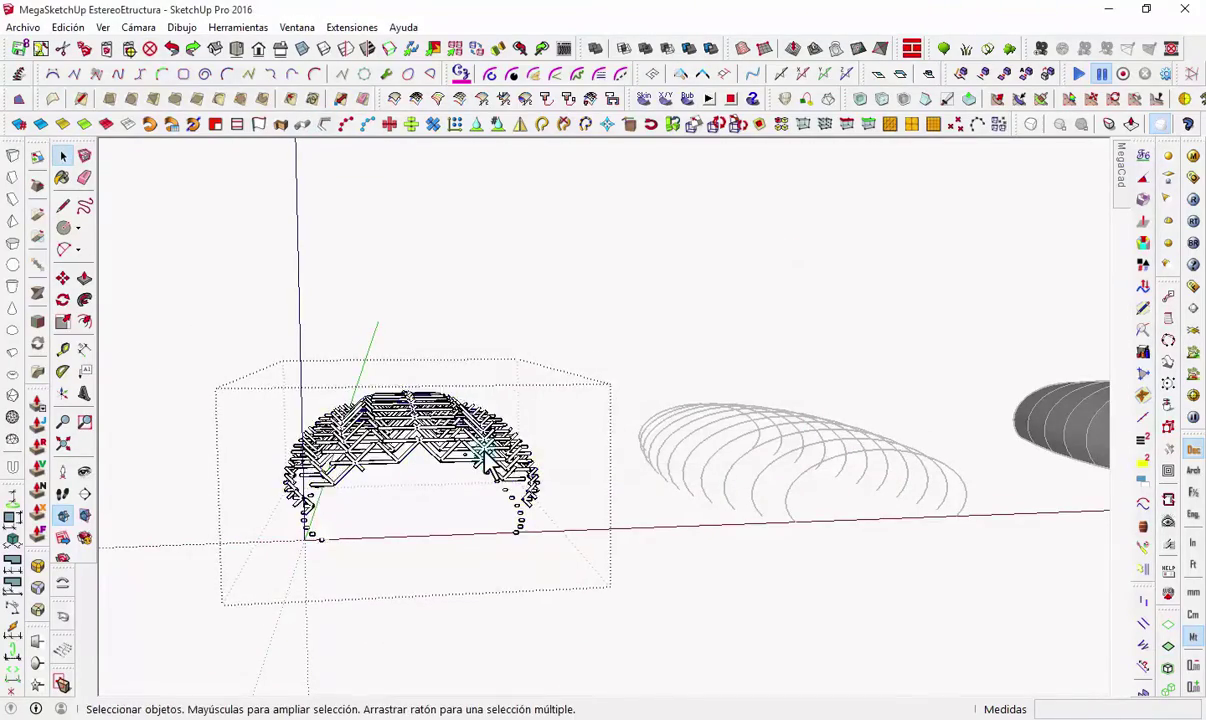
mouse_move(487, 462)
middle_down()
mouse_move(511, 520)
mouse_move(705, 494)
mouse_move(928, 655)
middle_up()
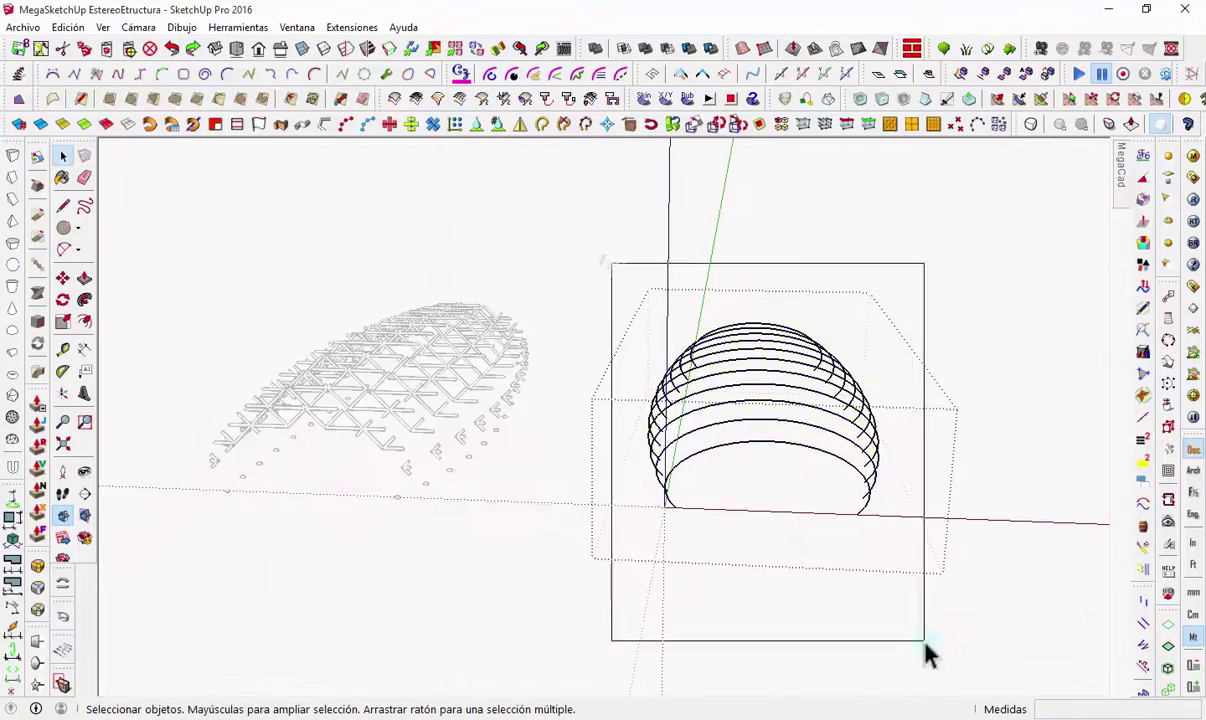
click(324, 124)
click(476, 448)
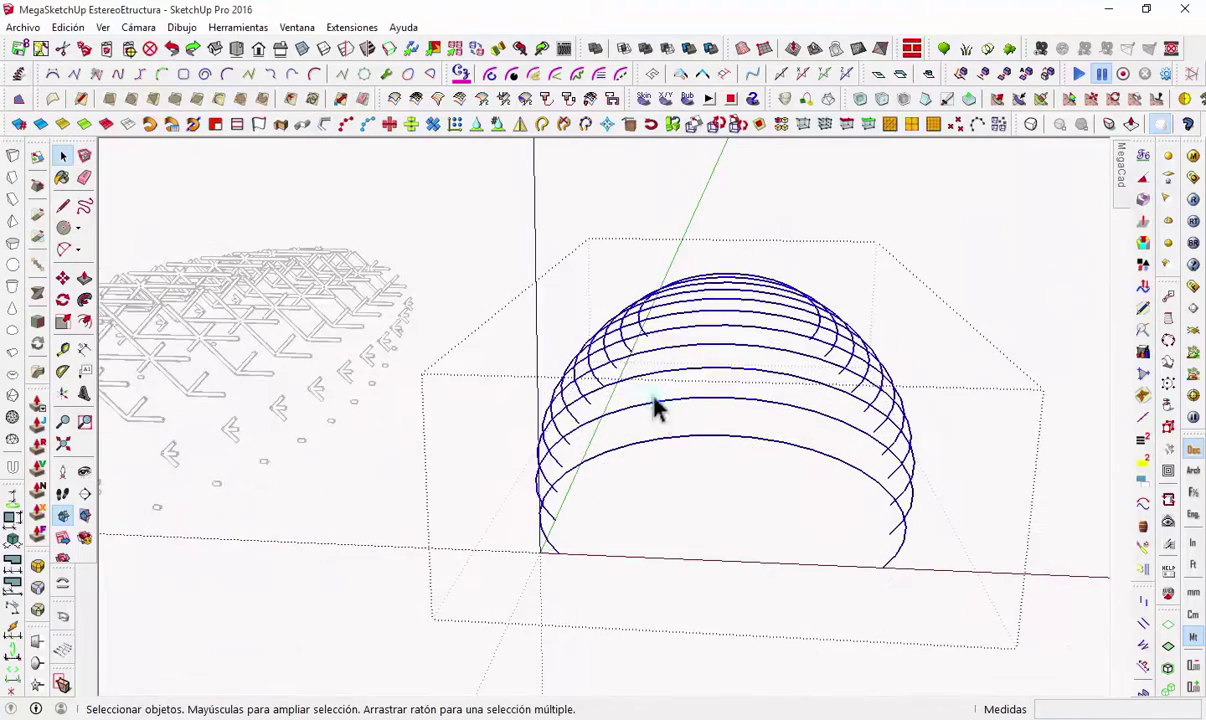
Step: Try Pipe Along Path on the arcs, dismissing the path error and piping a single arc
click(345, 124)
click(507, 448)
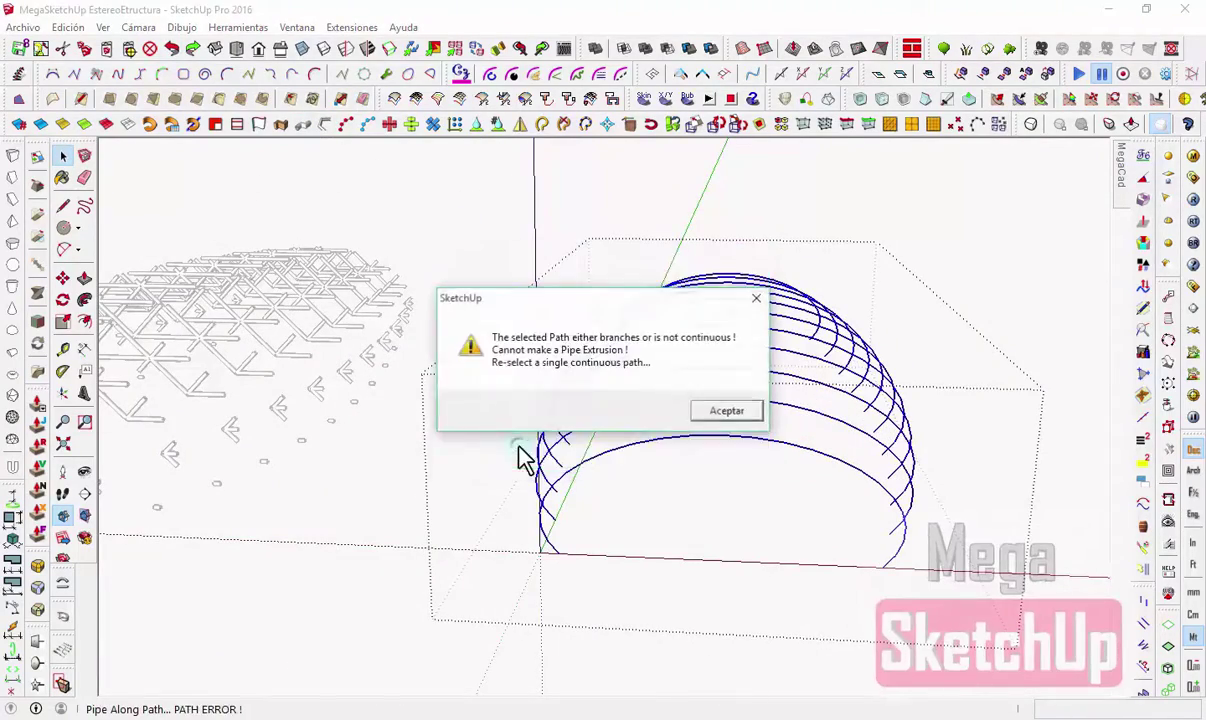
click(724, 409)
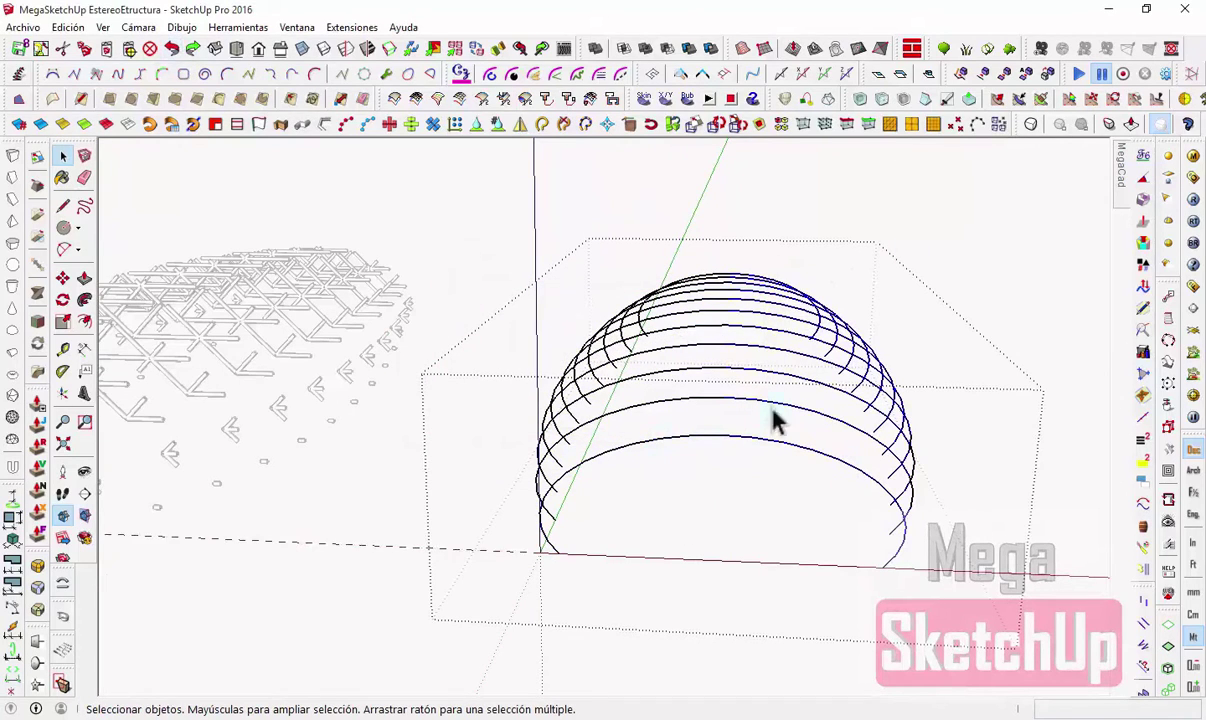
click(490, 458)
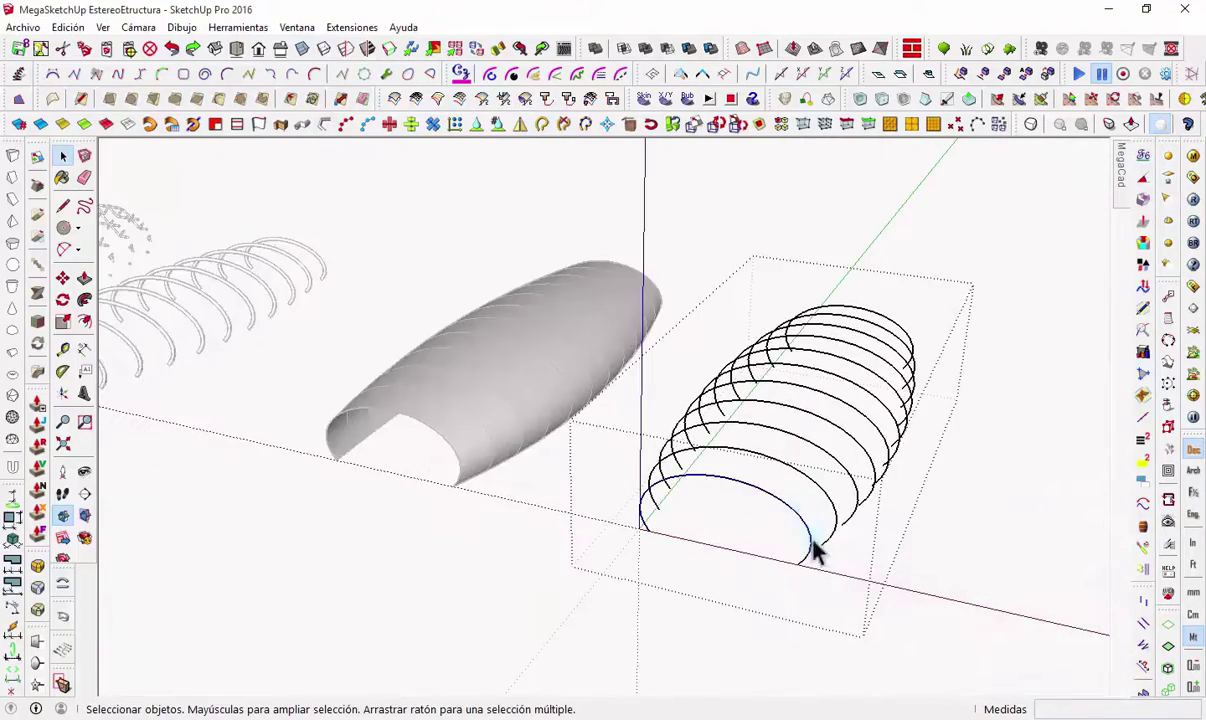
Step: Skin the selected elliptical rib arcs into a curved shell surface
mouse_move(645, 245)
middle_down()
mouse_move(746, 530)
mouse_move(510, 605)
middle_up()
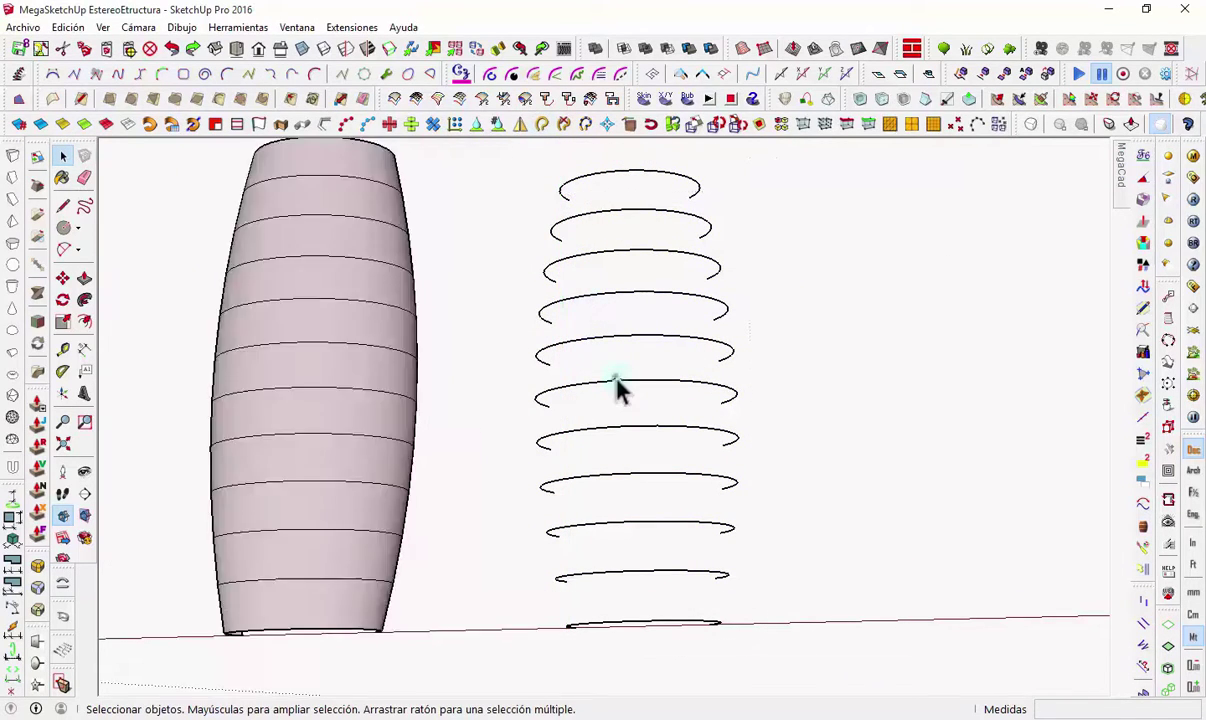
click(541, 130)
middle_drag(541, 145, 328, 161)
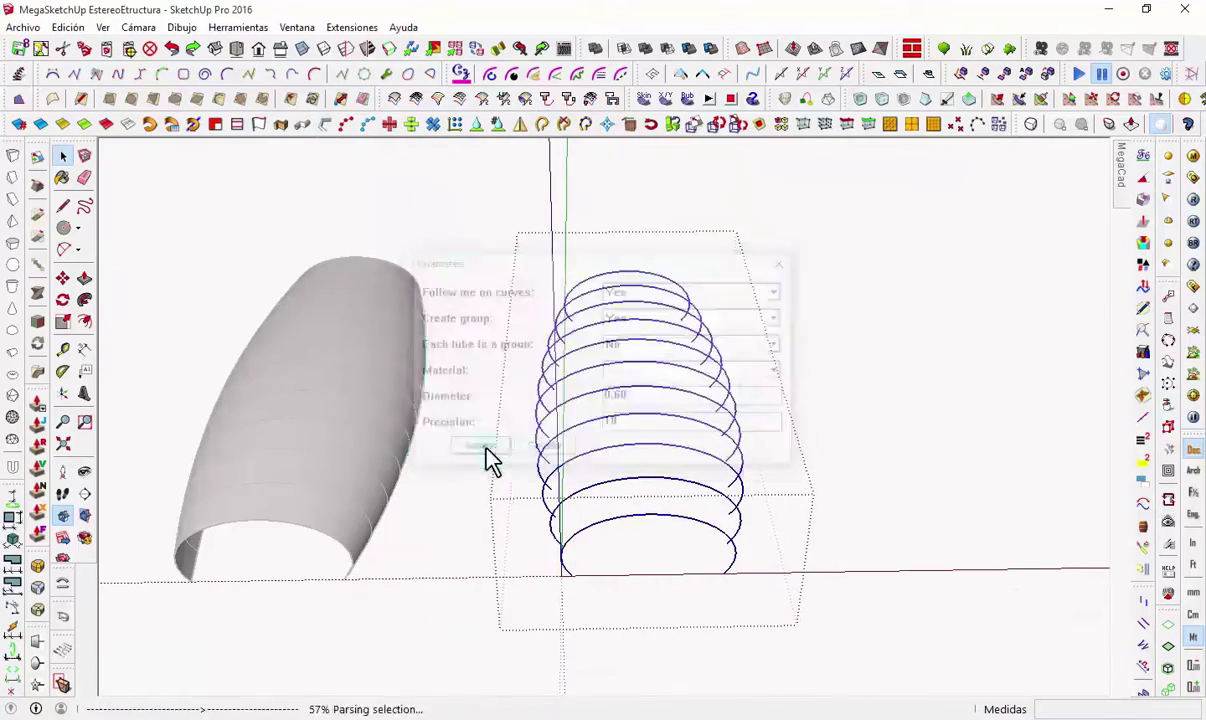
scroll(600, 540, down, 5)
scroll(616, 540, up, 5)
middle_drag(616, 403, 955, 420)
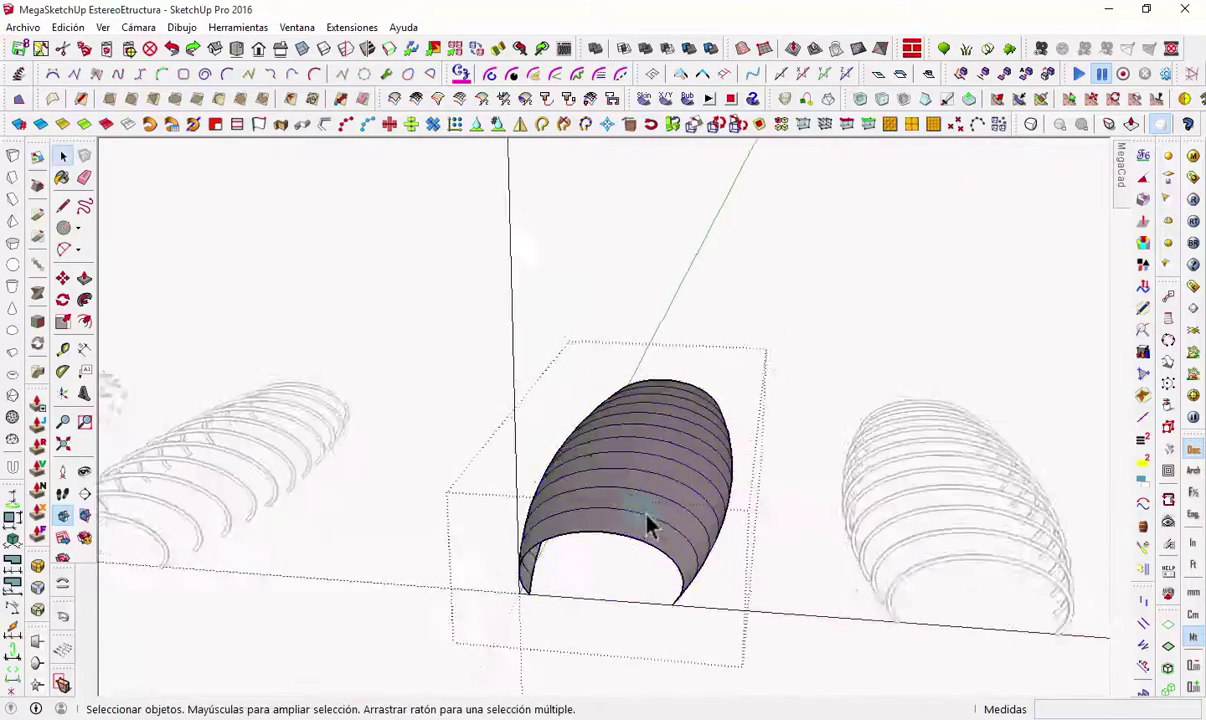
mouse_move(619, 453)
middle_down()
mouse_move(528, 431)
mouse_move(760, 548)
middle_up()
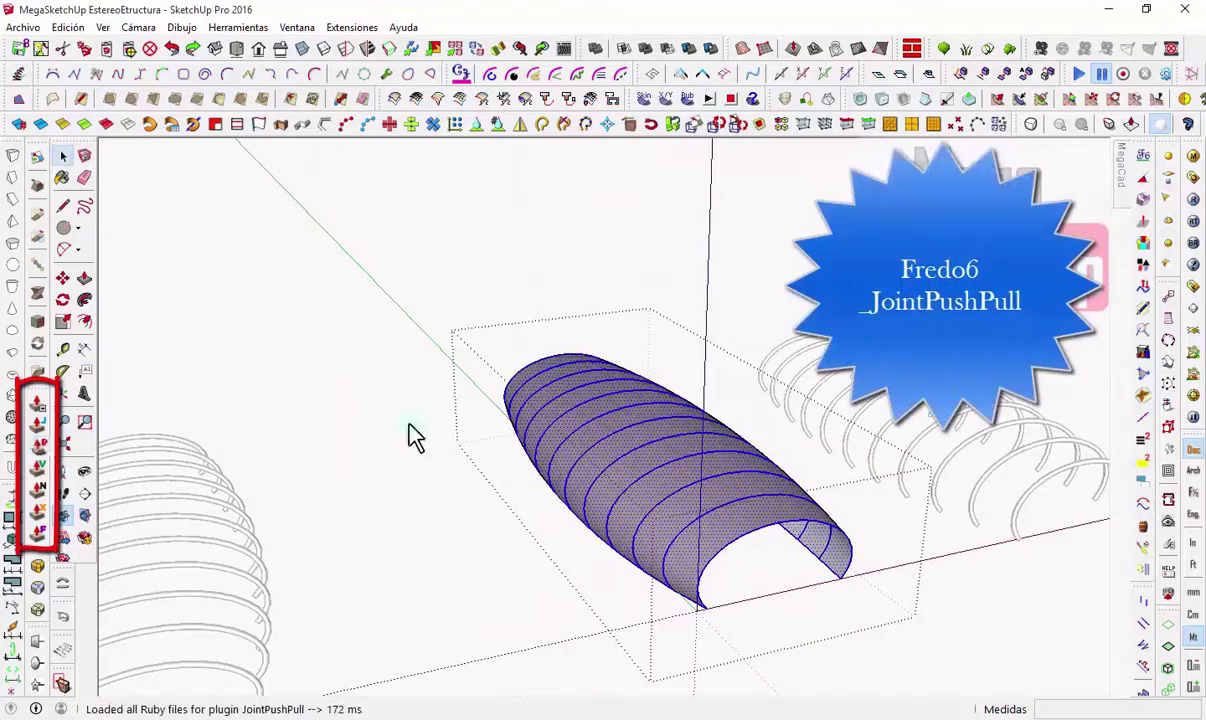
Step: Apply a 1,5 JointPushPull offset to the shell and generate the thick lattice vault
click(595, 330)
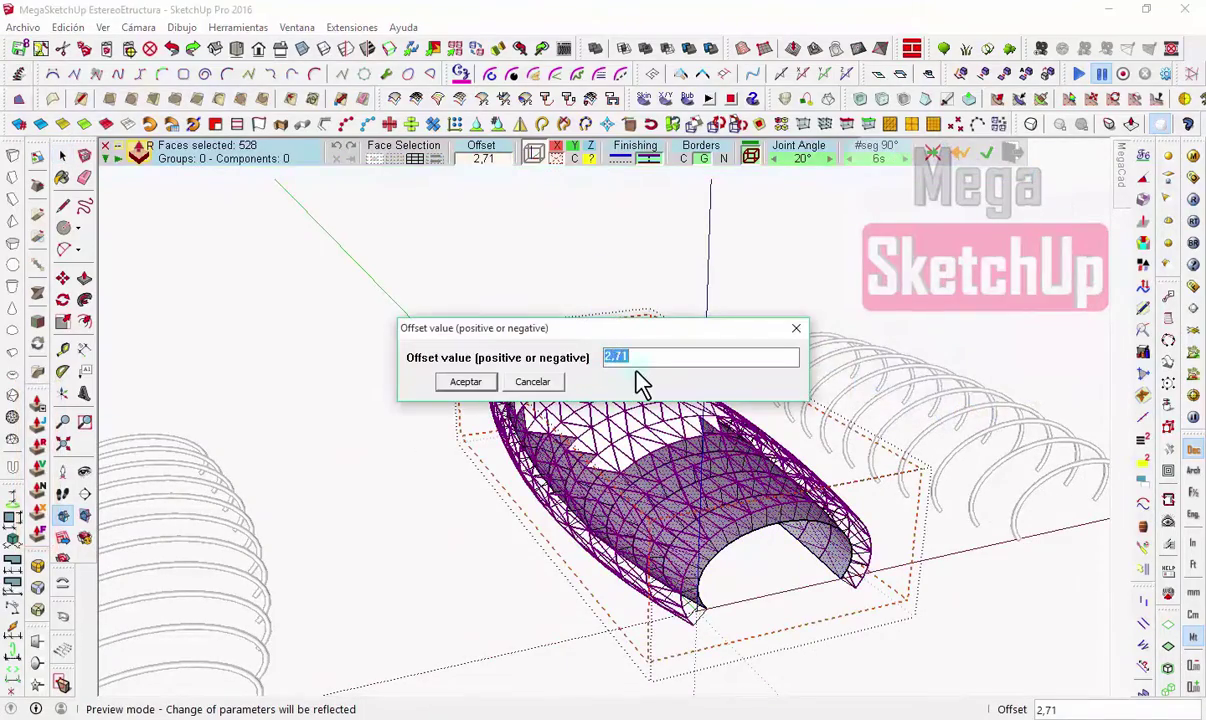
key(Return)
scroll(705, 512, up, 3)
scroll(614, 453, up, 2)
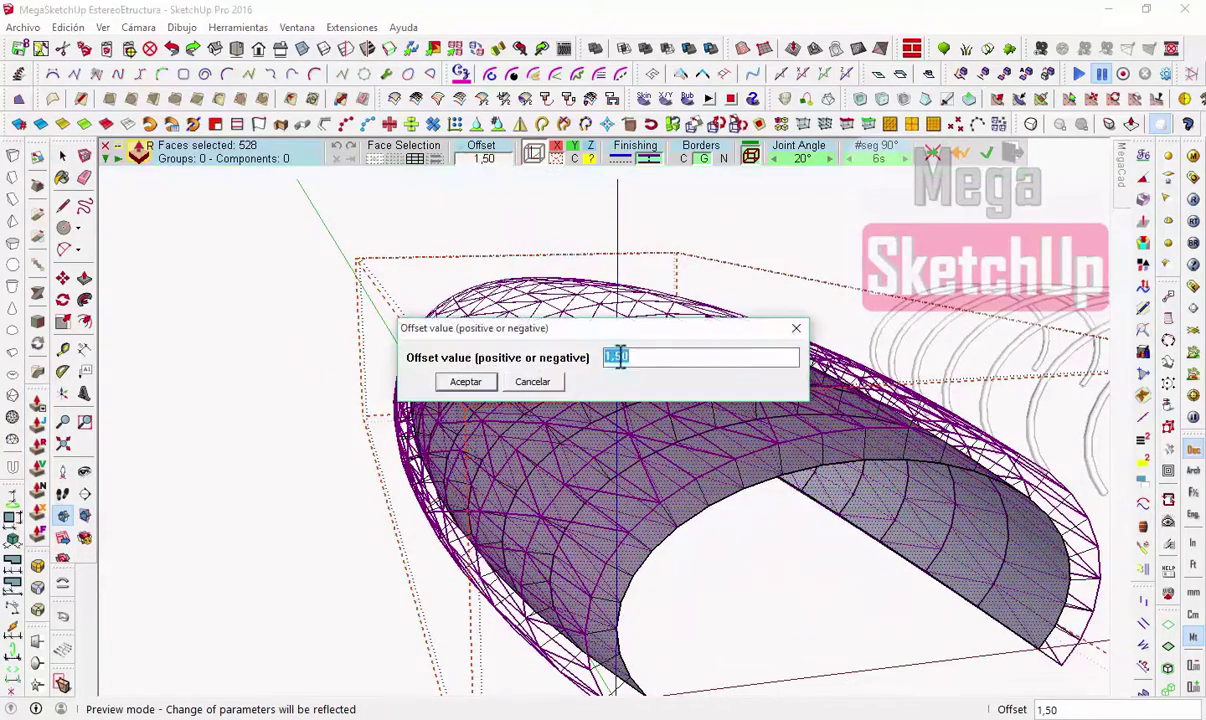
click(478, 390)
middle_drag(673, 553, 641, 491)
click(530, 368)
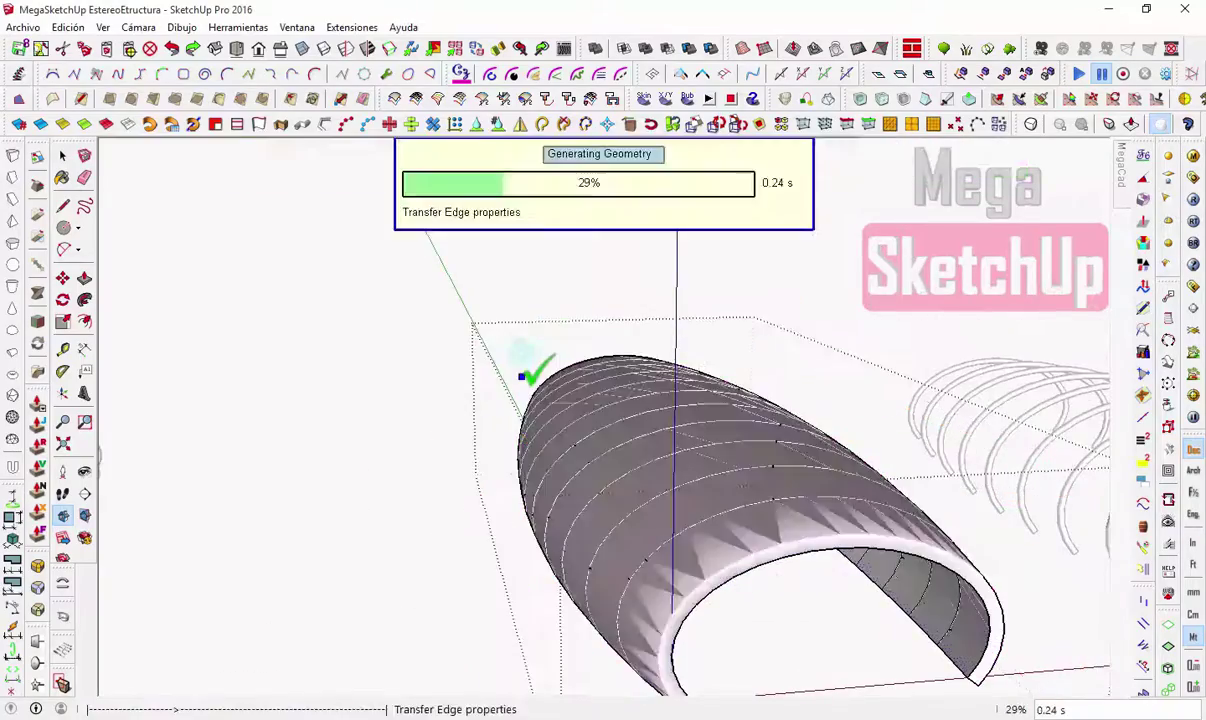
key(Return)
scroll(625, 488, down, 3)
click(953, 574)
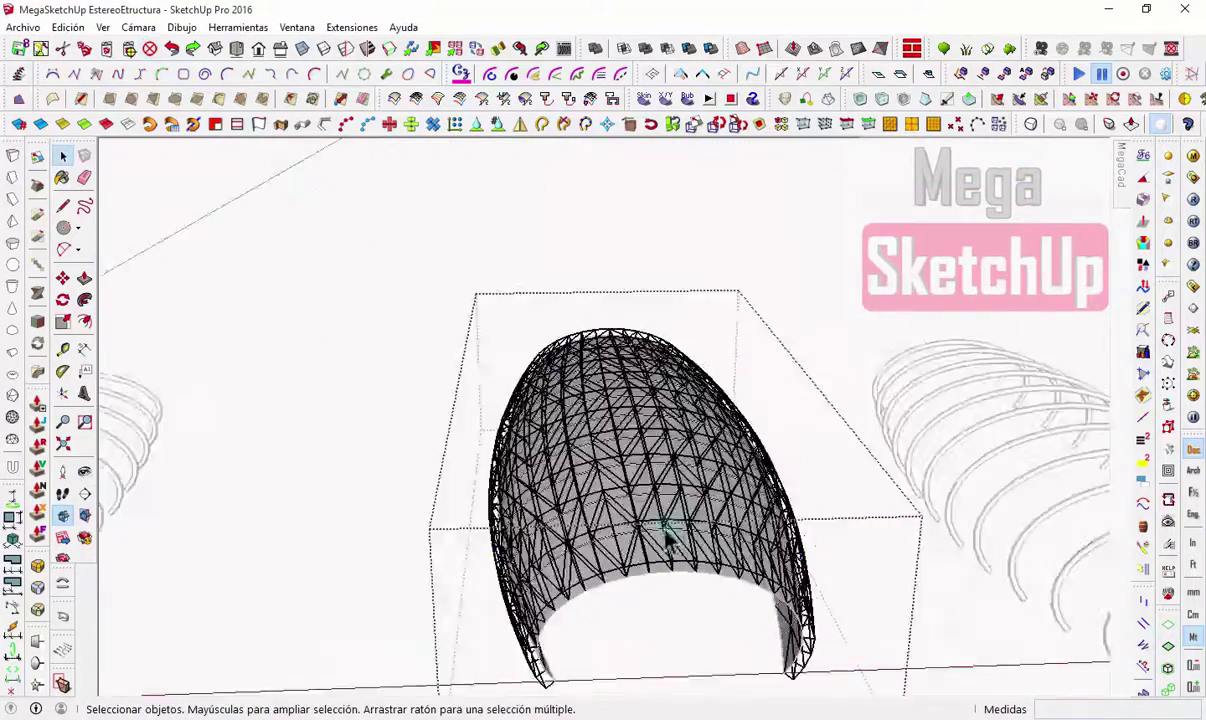
mouse_move(668, 534)
middle_down()
mouse_move(735, 418)
mouse_move(412, 409)
middle_up()
Step: Move the shell group to sit right of the grey rib arches
key(m)
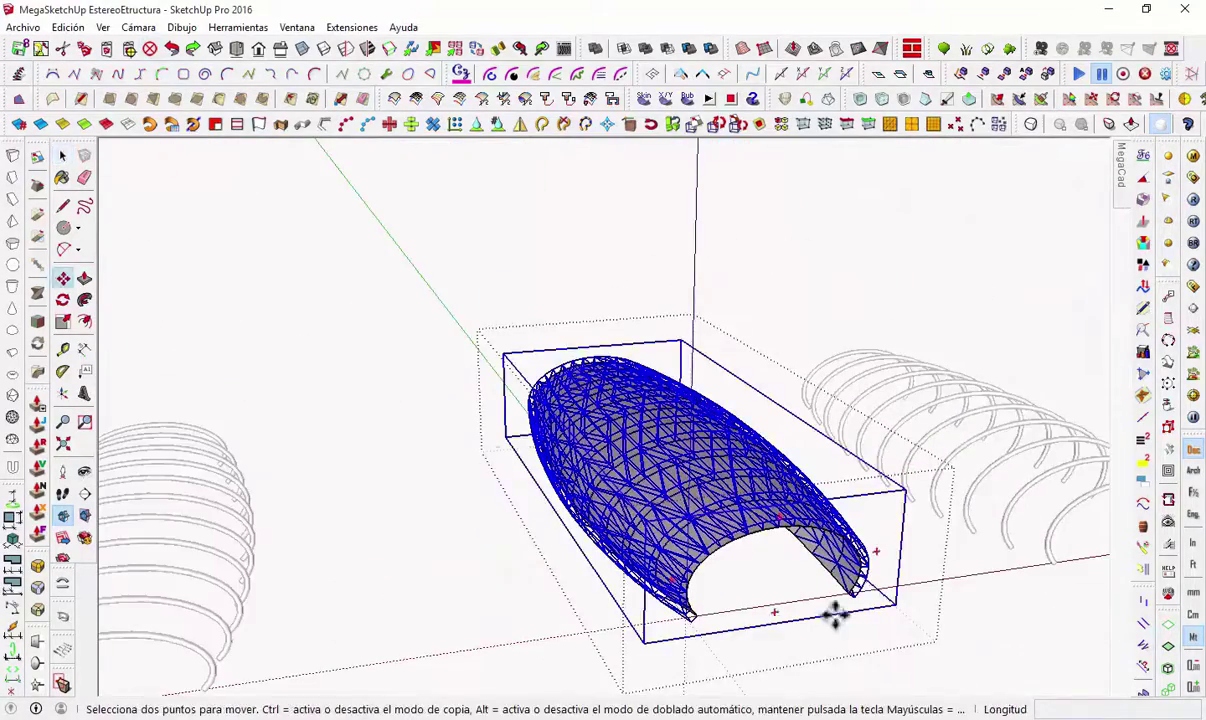
click(837, 613)
middle_drag(550, 665, 1055, 576)
click(630, 546)
middle_drag(630, 546, 175, 100)
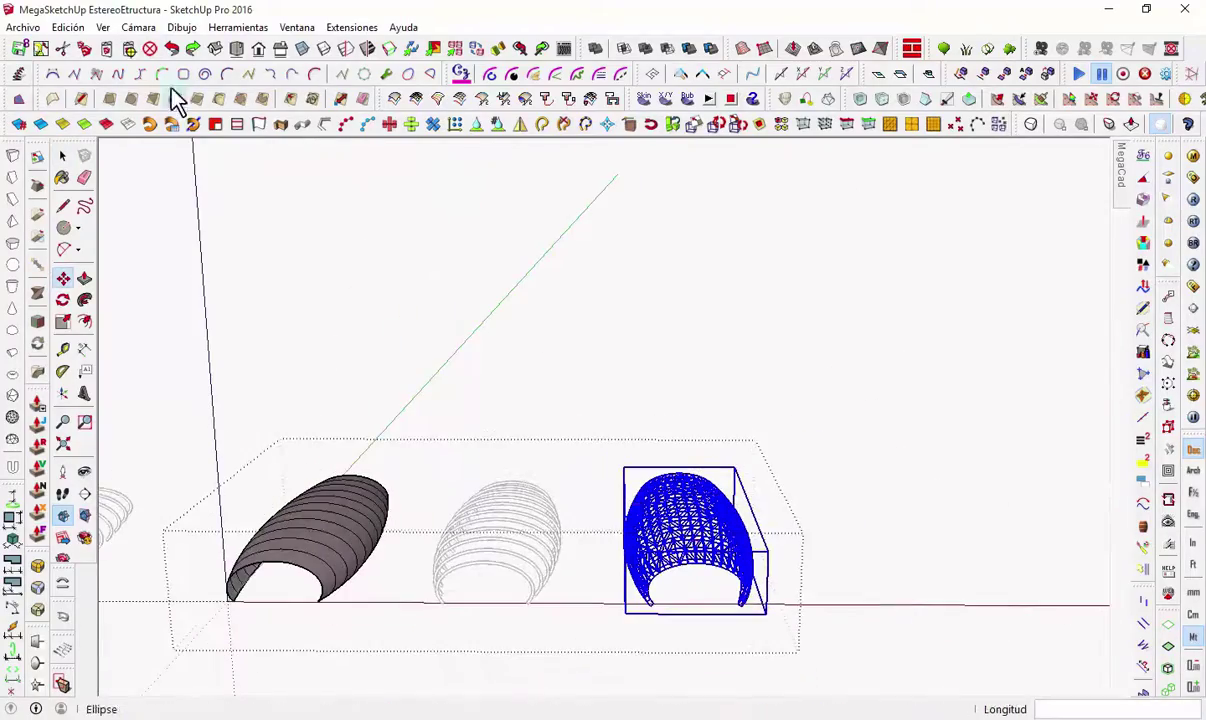
middle_drag(801, 505, 460, 483)
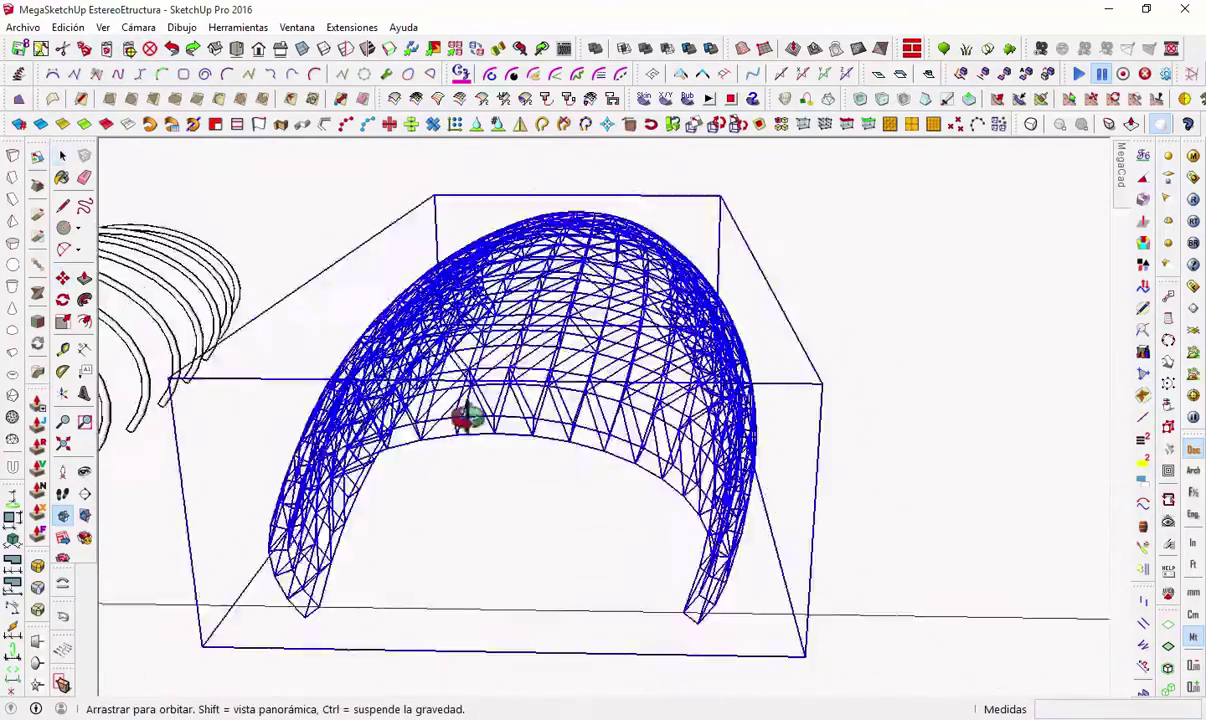
click(460, 483)
Step: Place a sphere component, select the wireframe vault, and bring up the toolbar list
click(781, 485)
scroll(790, 505, up, 5)
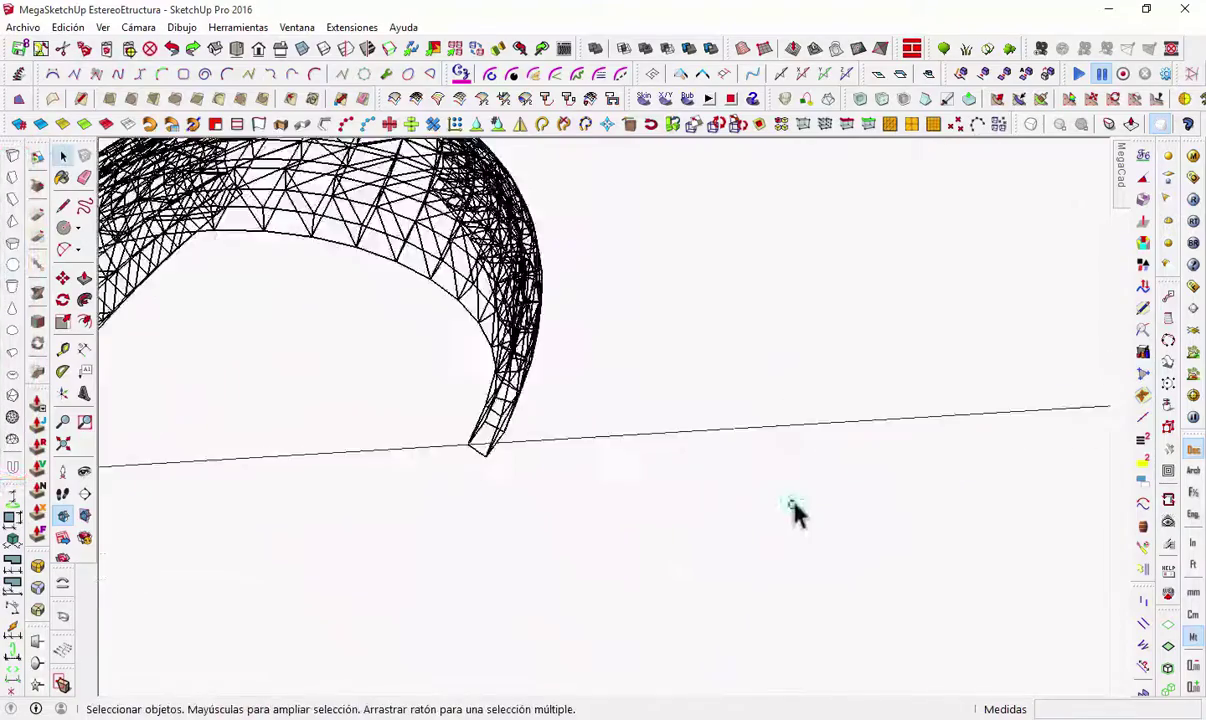
key(space)
scroll(735, 493, down, 5)
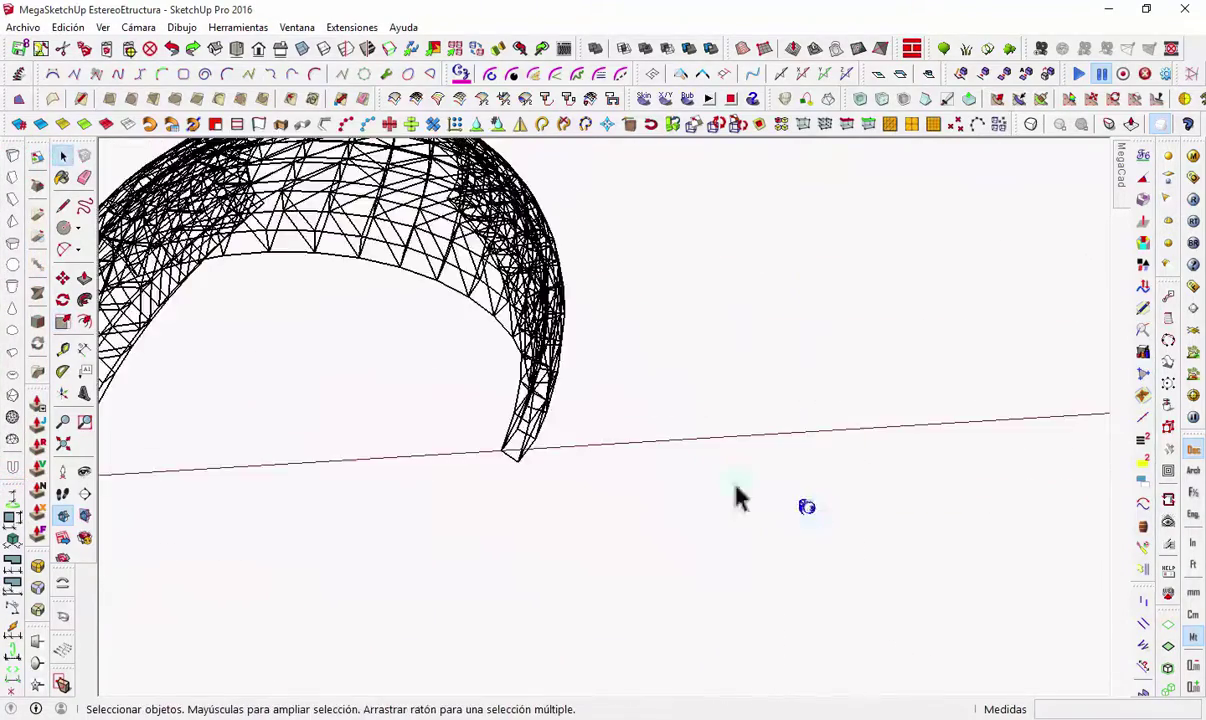
click(398, 318)
middle_drag(398, 318, 210, 264)
right_click(398, 100)
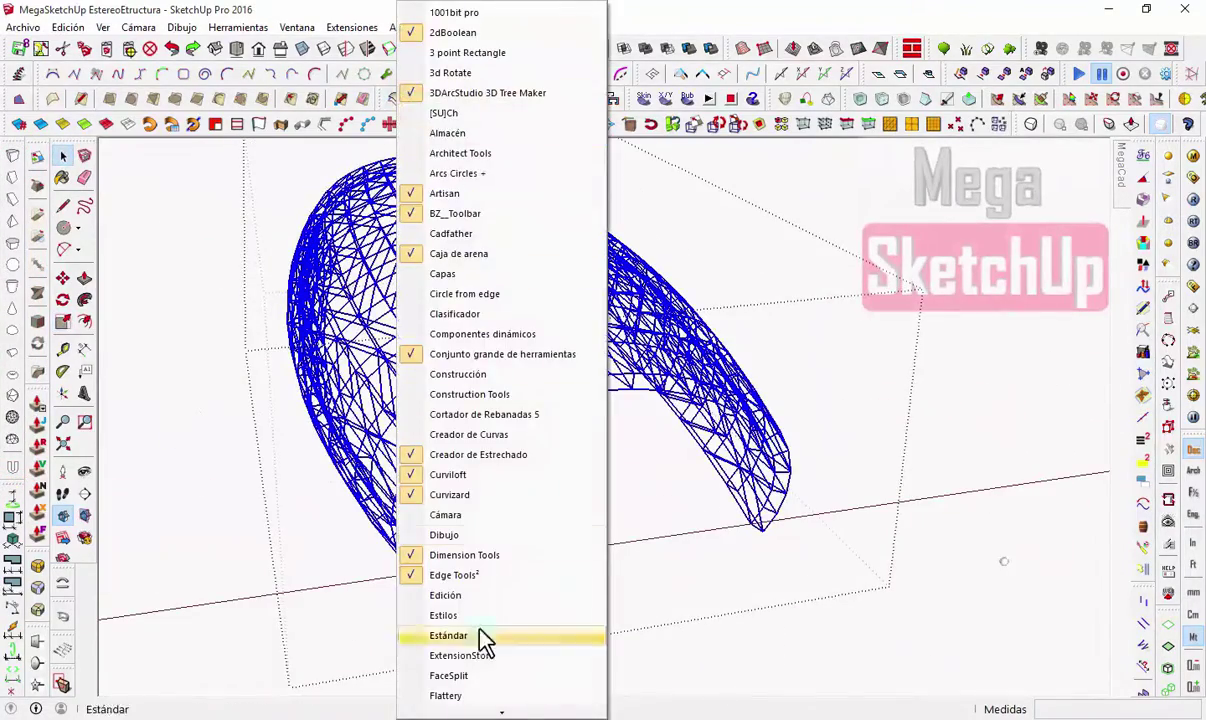
Step: Enable the Spray de componentes toolbar and spray sphere-foot nodes onto every vault vertex
click(470, 557)
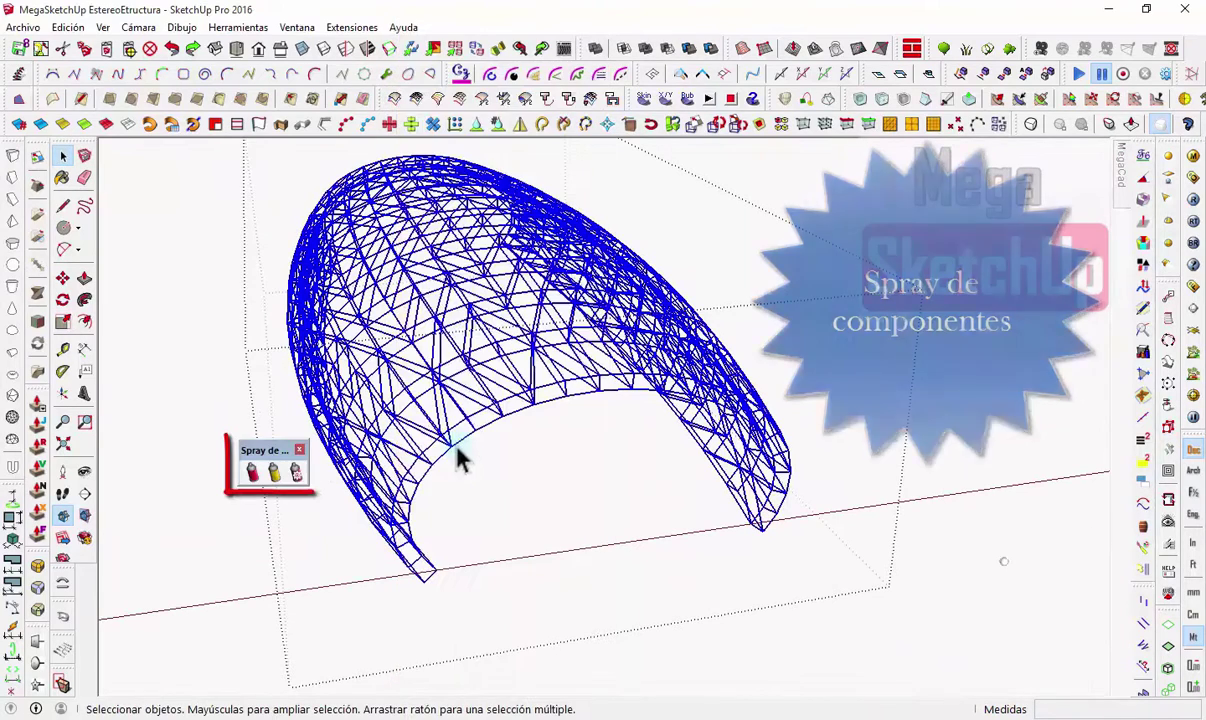
click(253, 472)
click(232, 138)
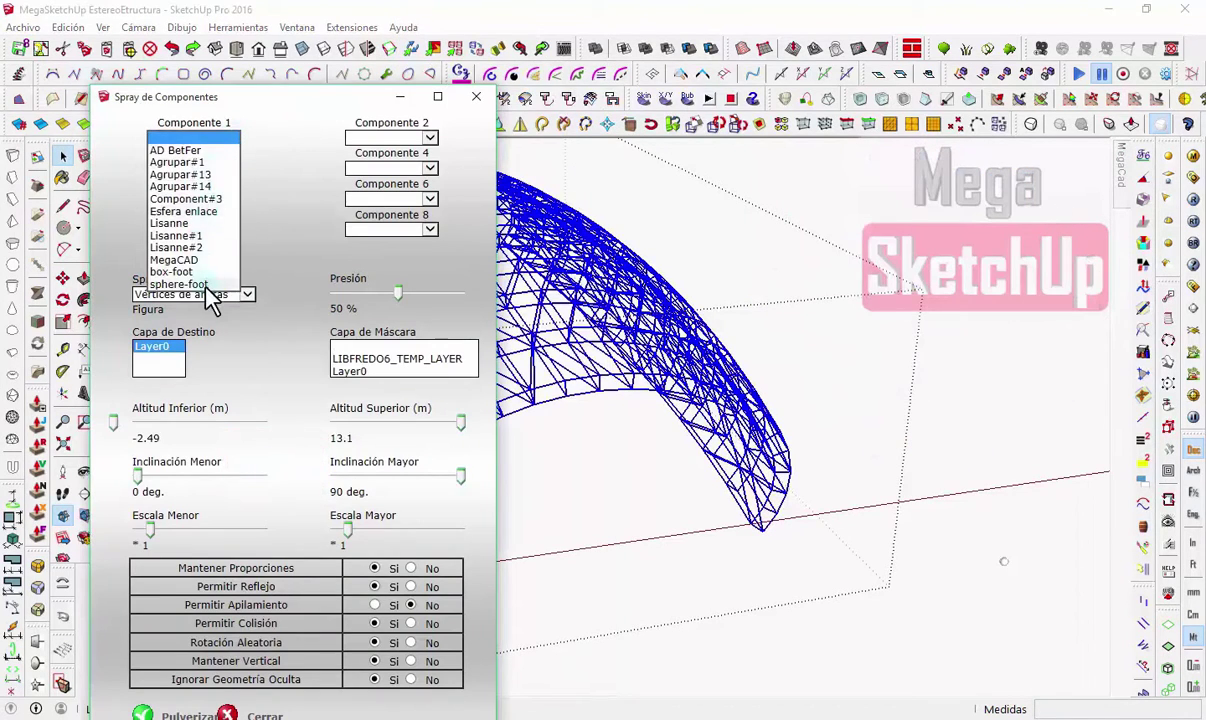
click(246, 296)
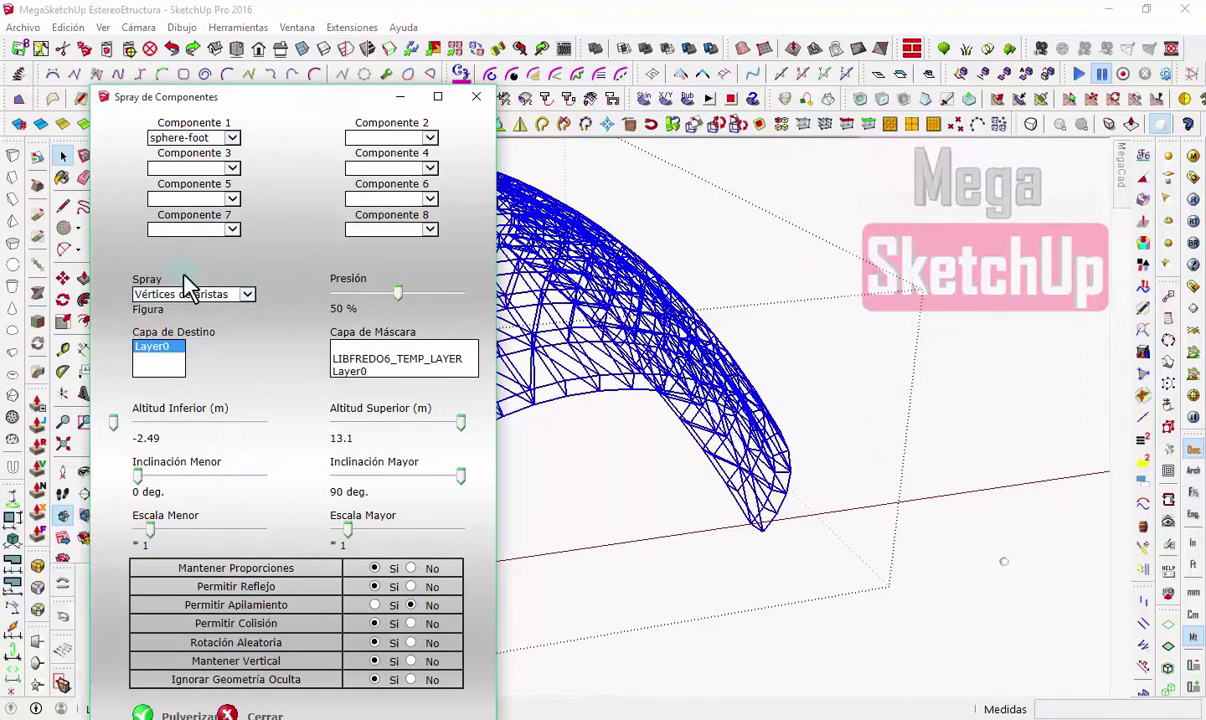
click(172, 705)
mouse_move(350, 484)
middle_down()
mouse_move(458, 396)
mouse_move(393, 474)
mouse_move(488, 265)
mouse_move(344, 229)
middle_up()
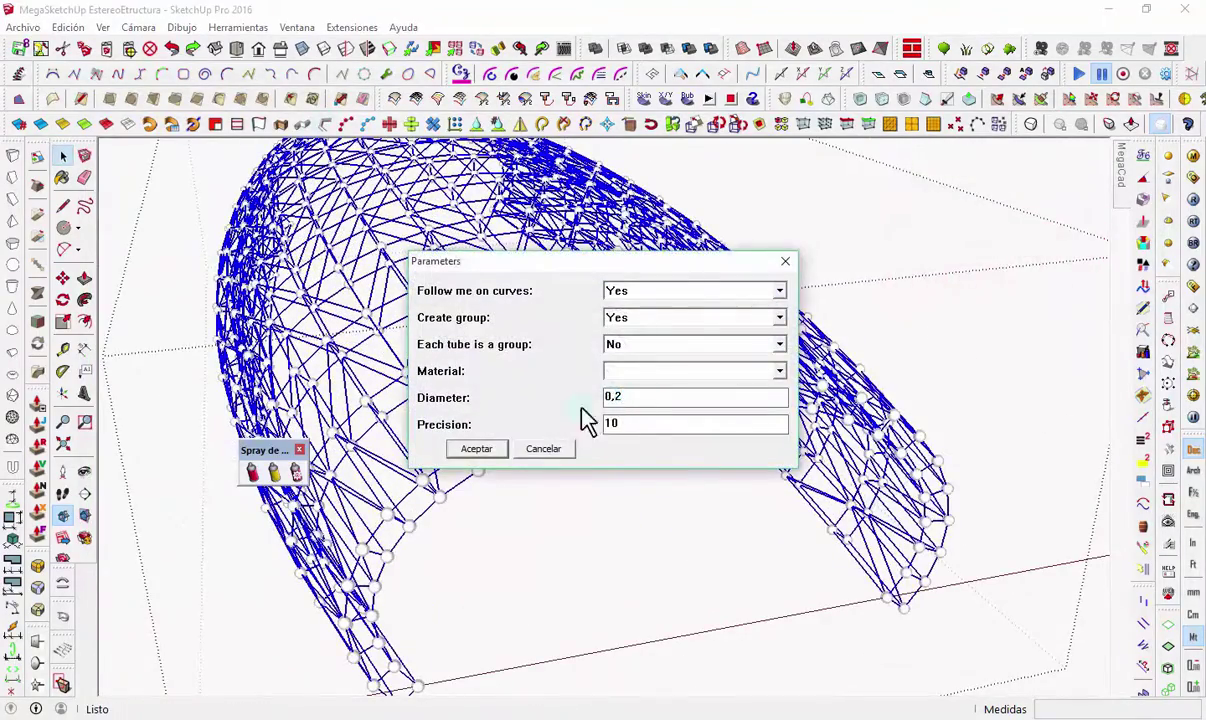
Step: Accept the tube Parameters to build solid tubes along every vault edge, then inspect them
click(477, 448)
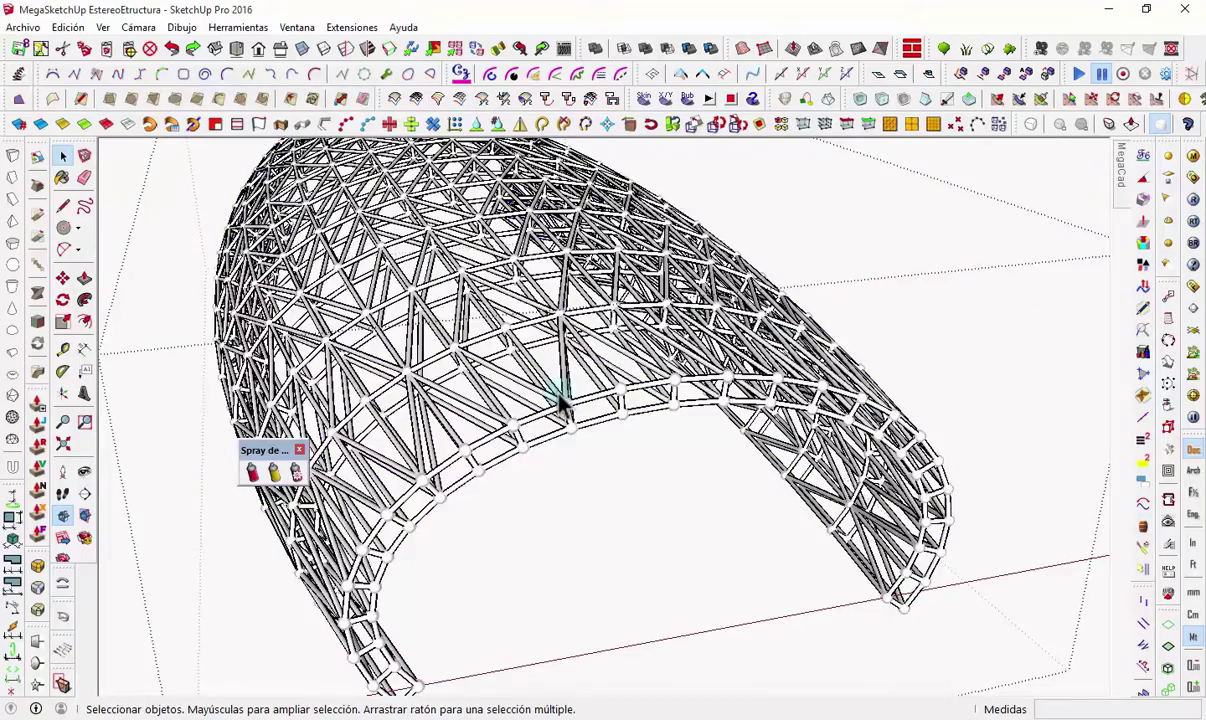
scroll(558, 398, down, 5)
mouse_move(552, 425)
middle_down()
mouse_move(961, 304)
mouse_move(587, 431)
mouse_move(443, 330)
middle_up()
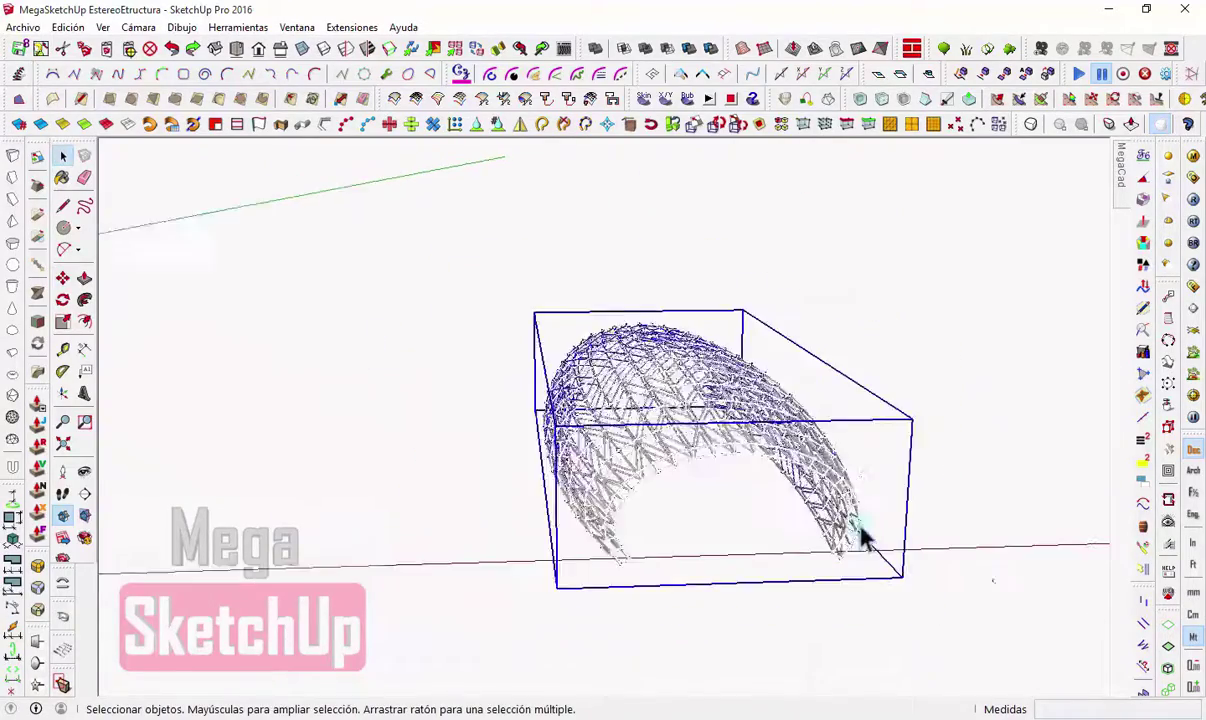
Step: Reposition the tube vault with the Move tool
key(m)
click(1090, 581)
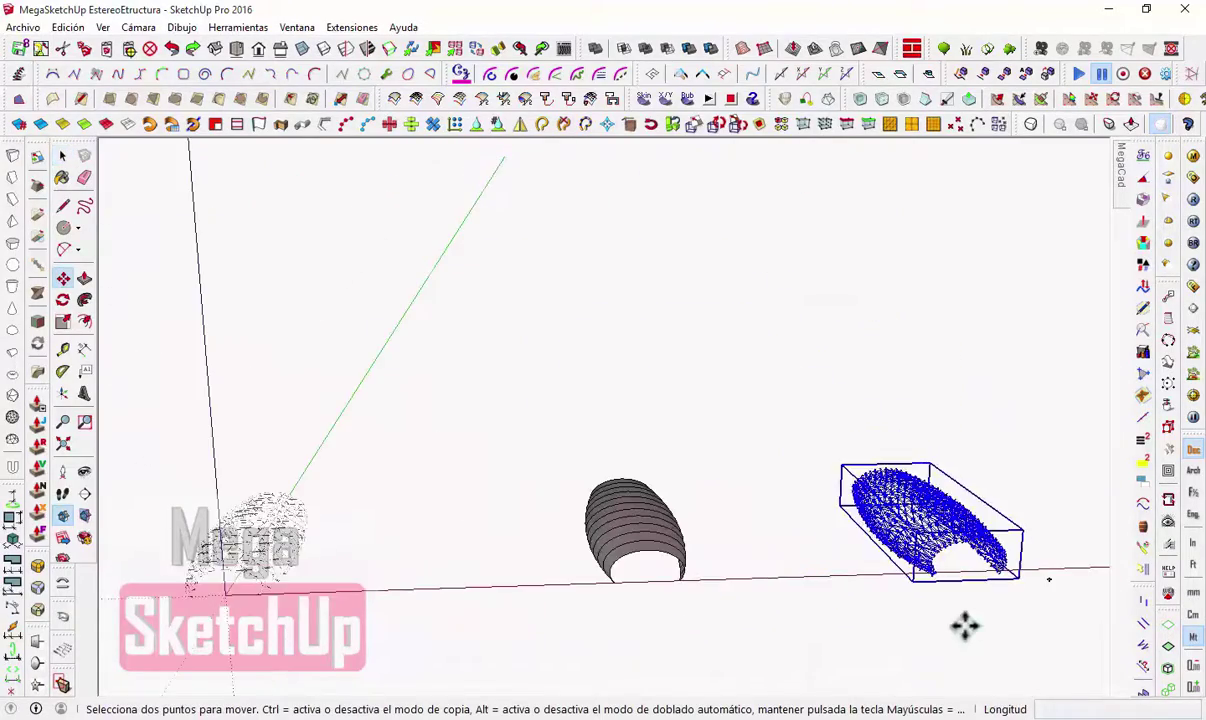
scroll(200, 646, up, 5)
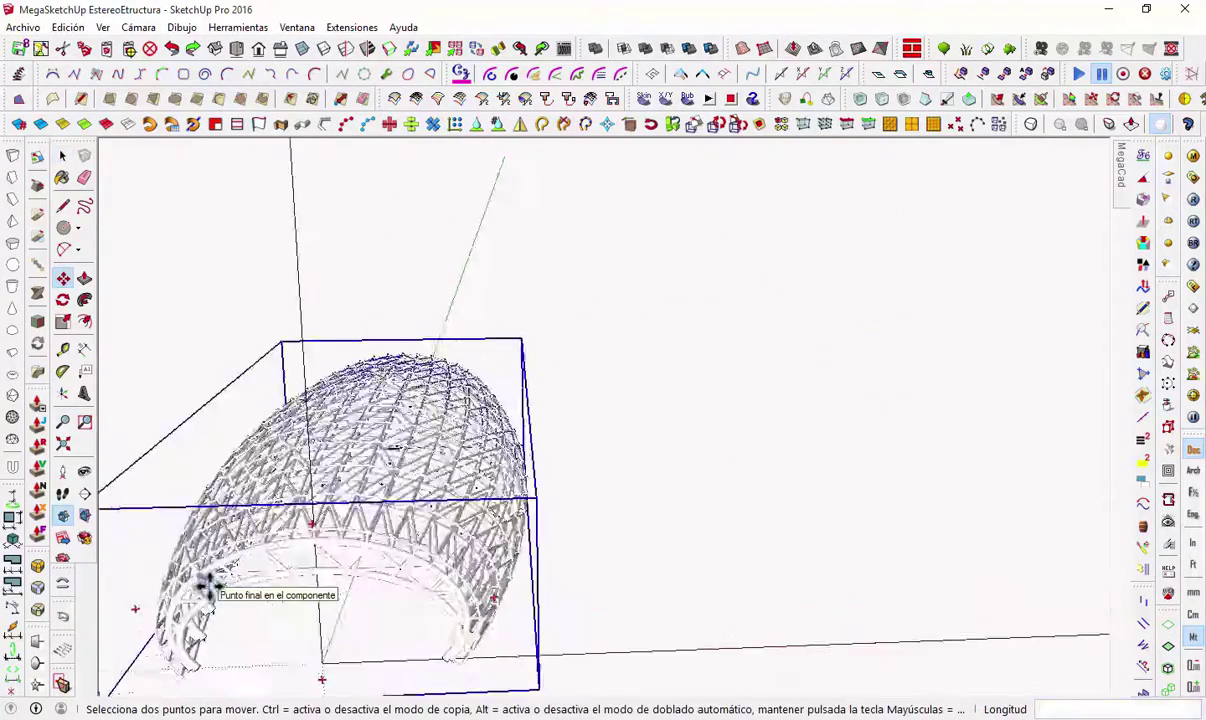
mouse_move(210, 581)
middle_down()
mouse_move(195, 462)
mouse_move(444, 485)
mouse_move(904, 413)
mouse_move(646, 418)
mouse_move(450, 366)
mouse_move(616, 491)
mouse_move(555, 504)
mouse_move(635, 359)
mouse_move(806, 464)
mouse_move(643, 580)
mouse_move(546, 472)
mouse_move(450, 420)
middle_up()
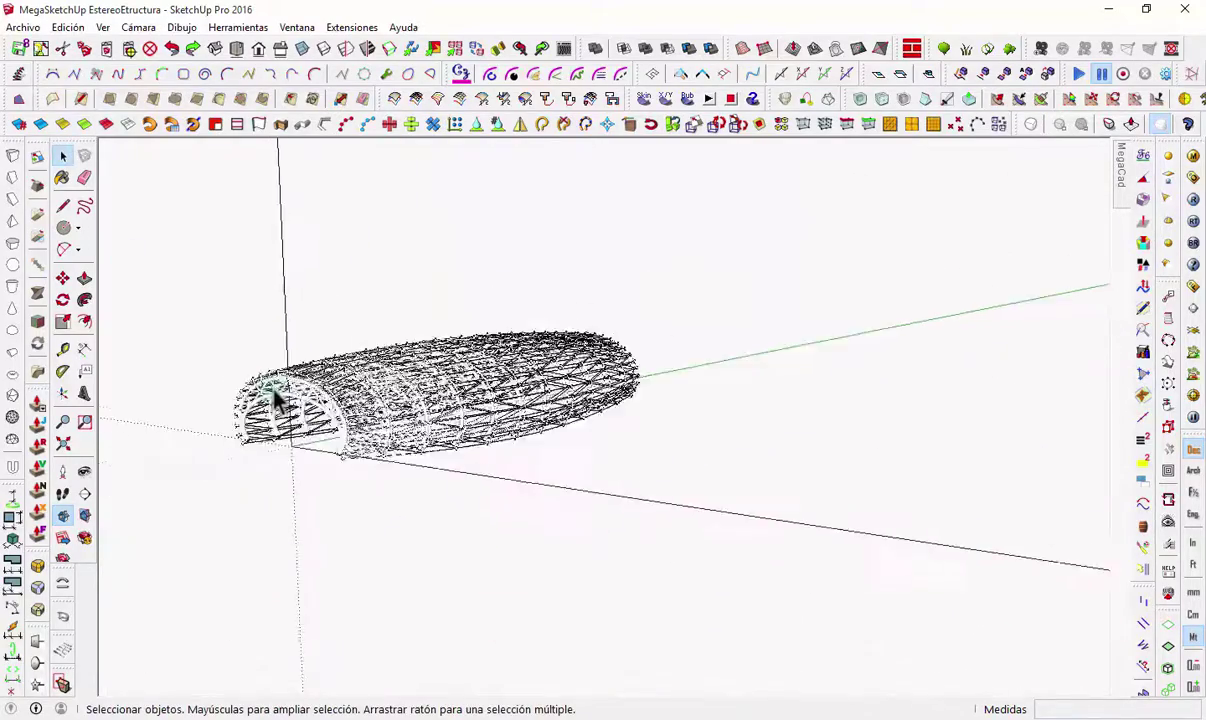
Step: Move the lofted shell so it sits nested inside the tube vault
click(62, 278)
click(761, 514)
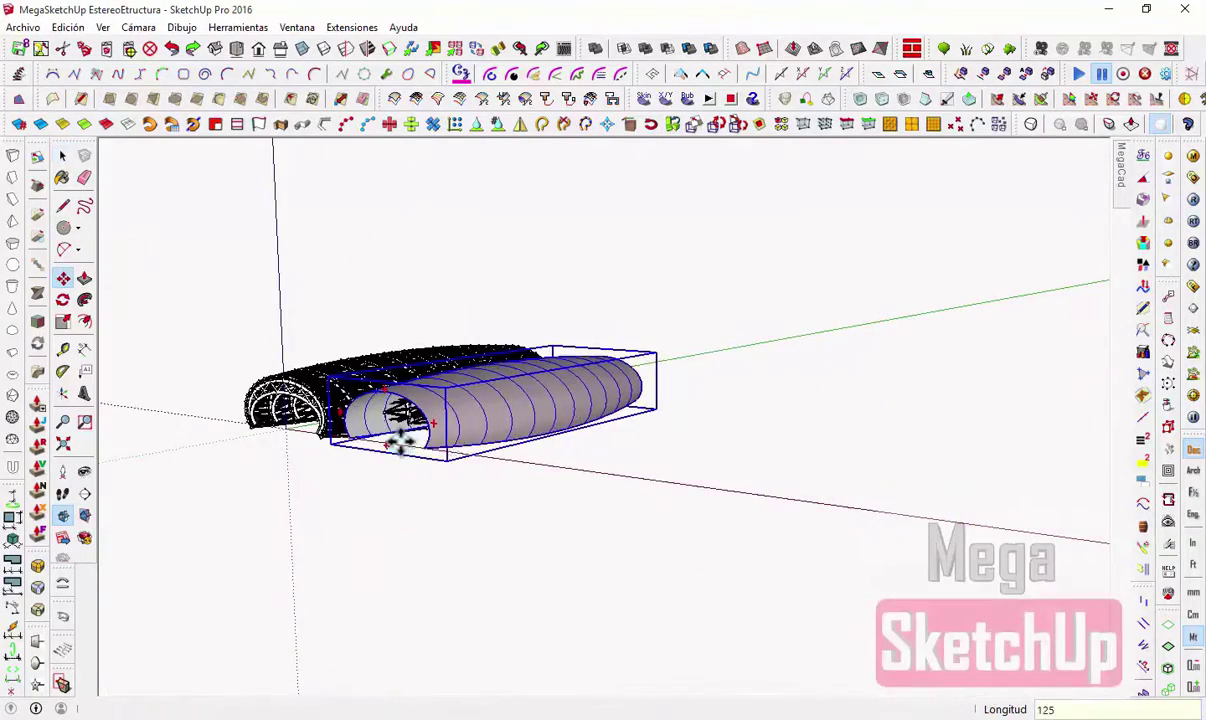
click(400, 438)
scroll(400, 438, up, 5)
key(space)
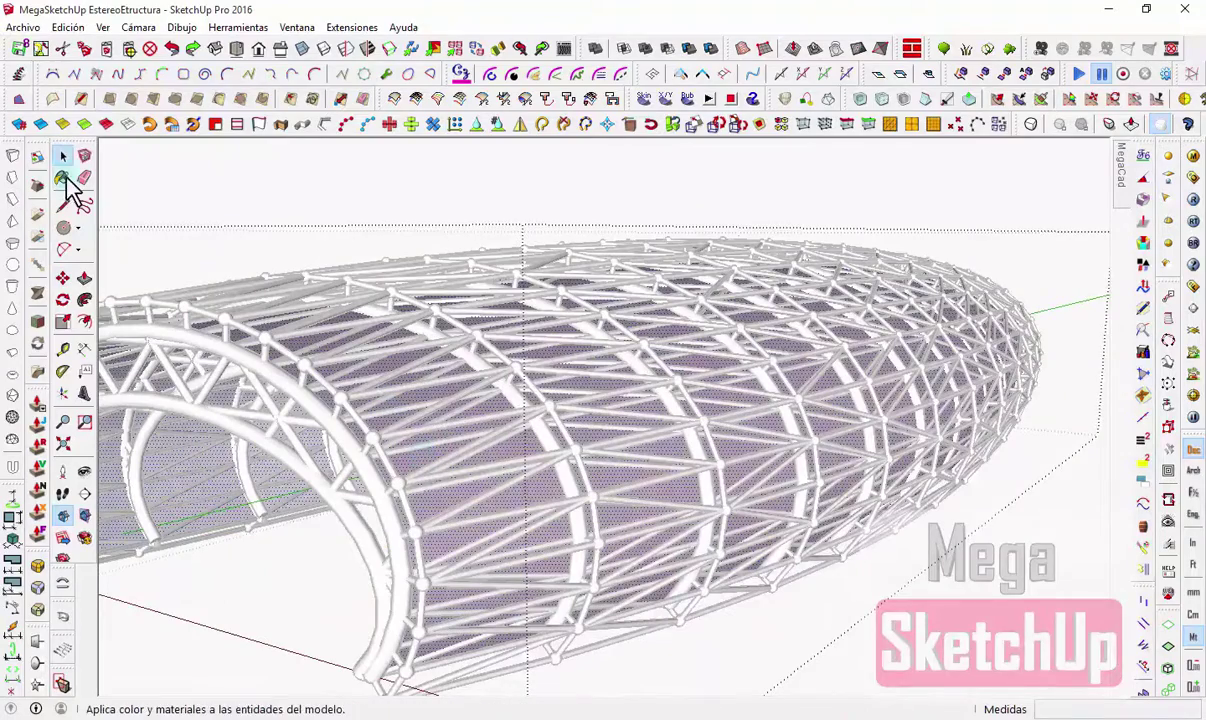
Step: Paint the shell with Vidrio translúcido azul from the Vidrio y espejos materials
click(62, 178)
click(996, 313)
click(929, 531)
click(910, 410)
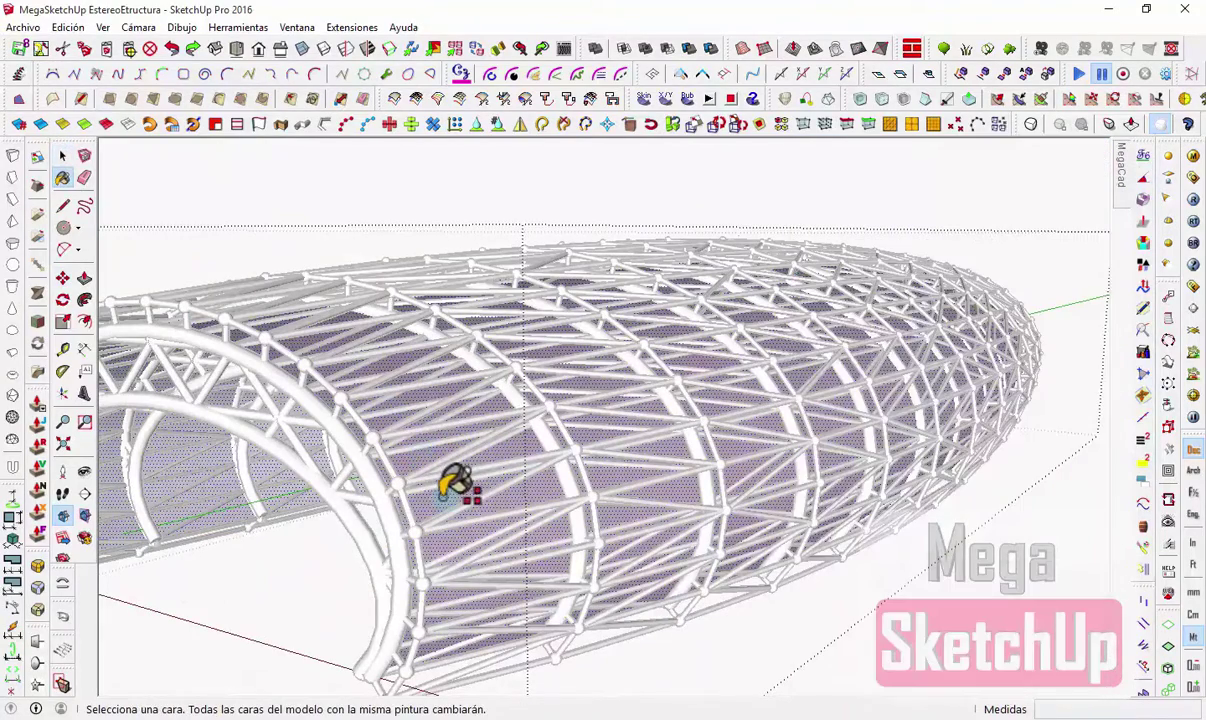
click(445, 487)
Step: Create a green glass material with hue 144 and paint the shell with it
click(62, 156)
click(1086, 245)
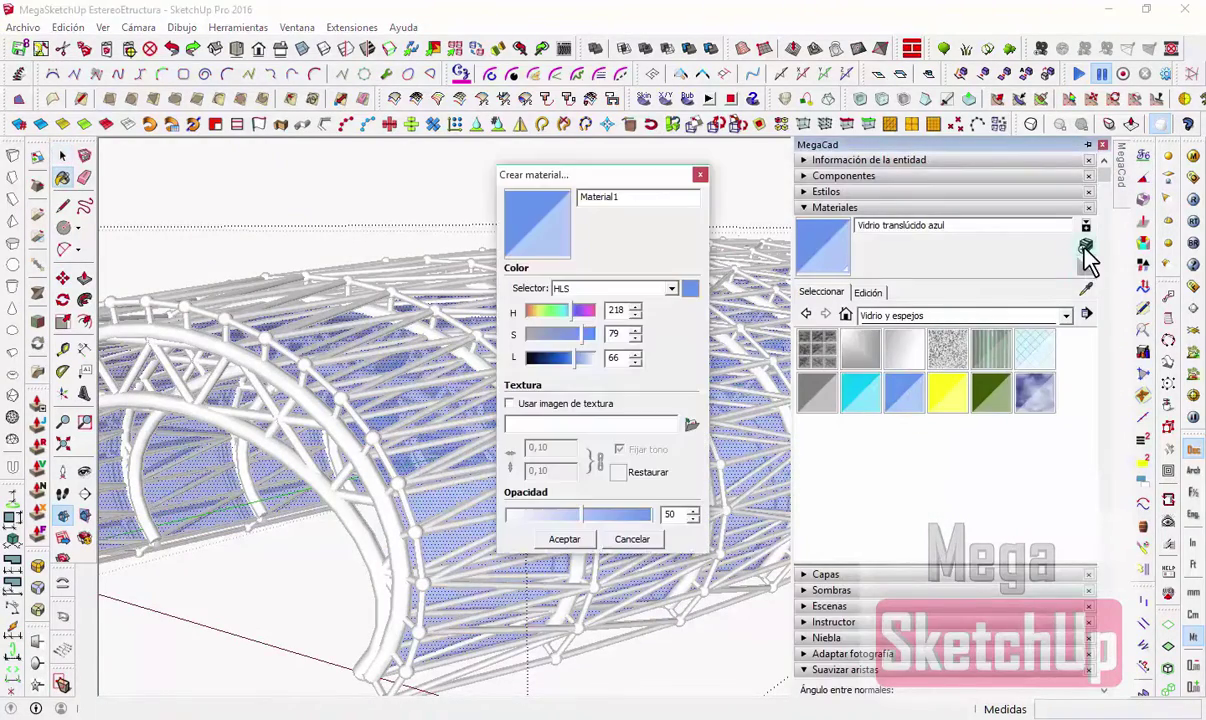
click(563, 316)
drag(557, 320, 559, 318)
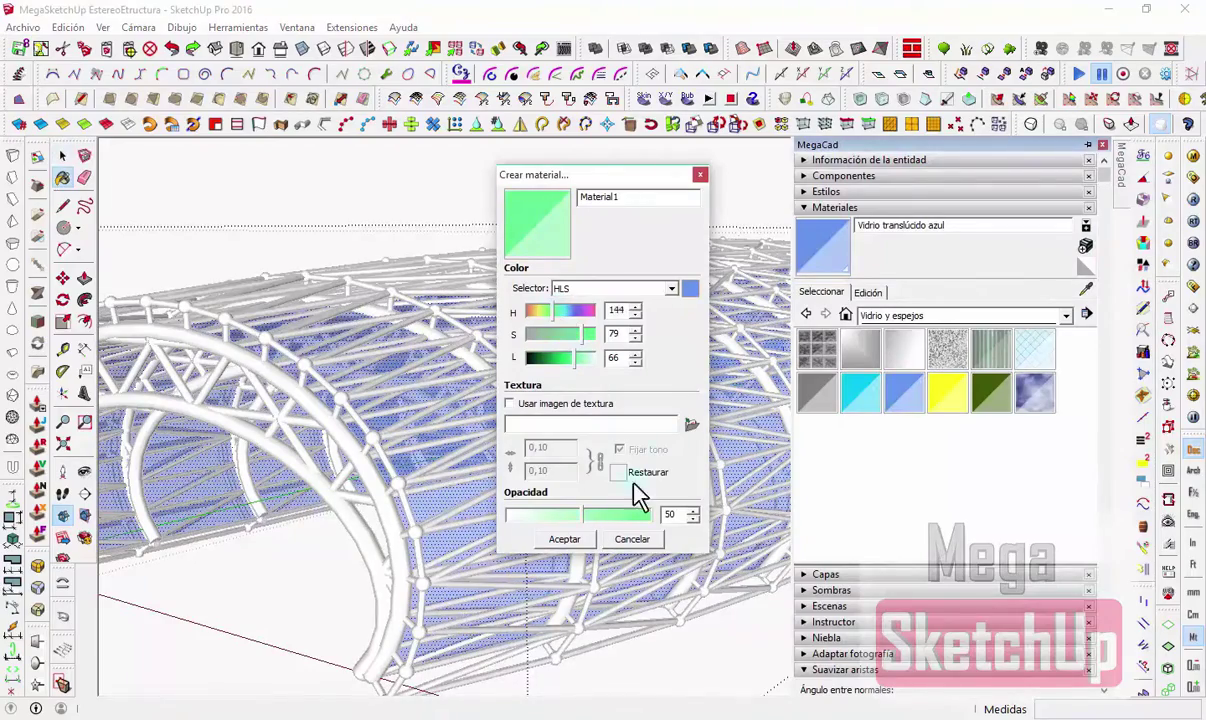
click(565, 539)
click(520, 350)
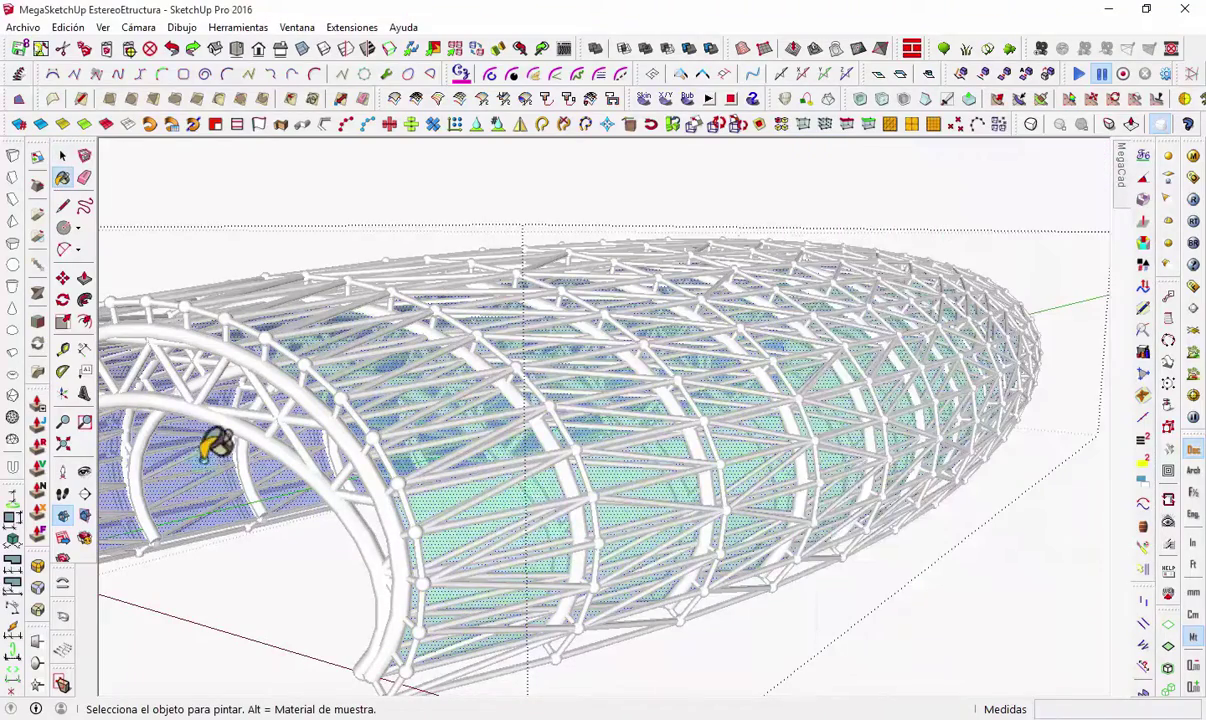
scroll(758, 397, down, 3)
mouse_move(758, 397)
middle_down()
mouse_move(584, 393)
mouse_move(234, 430)
middle_up()
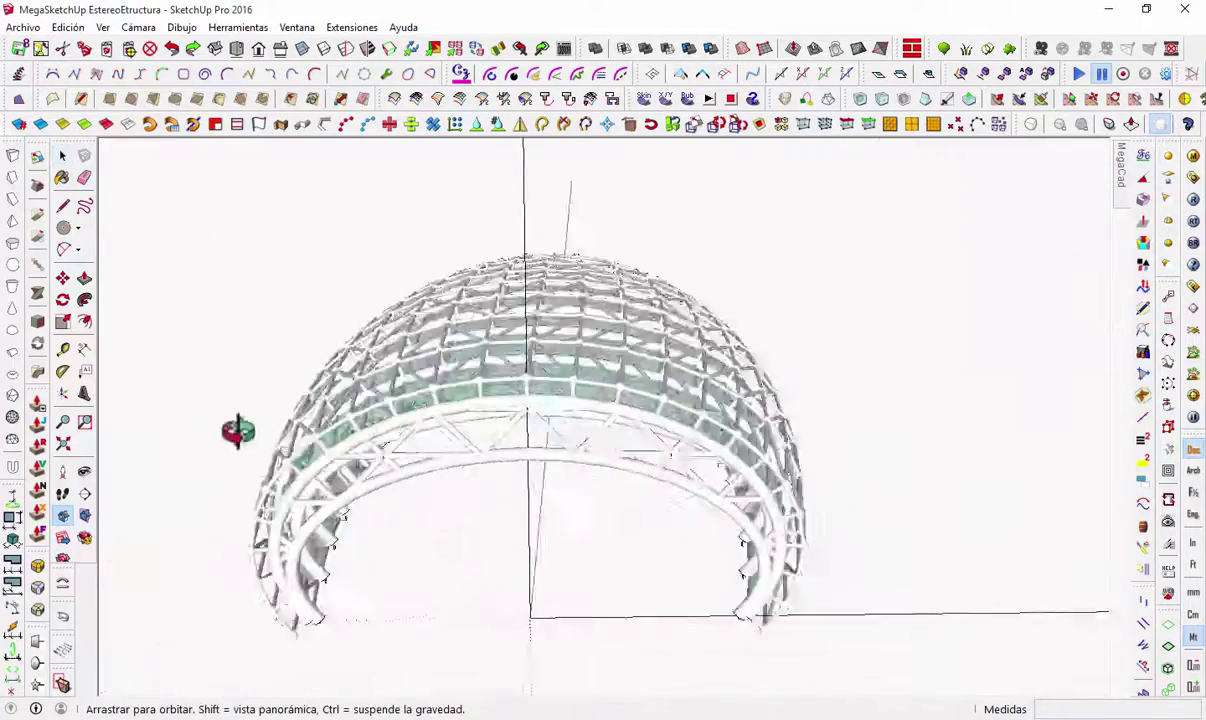
Step: Move the human figure to the origin at the vault entrance and check it
scroll(362, 575, up, 5)
key(m)
scroll(362, 583, down, 3)
scroll(310, 180, up, 2)
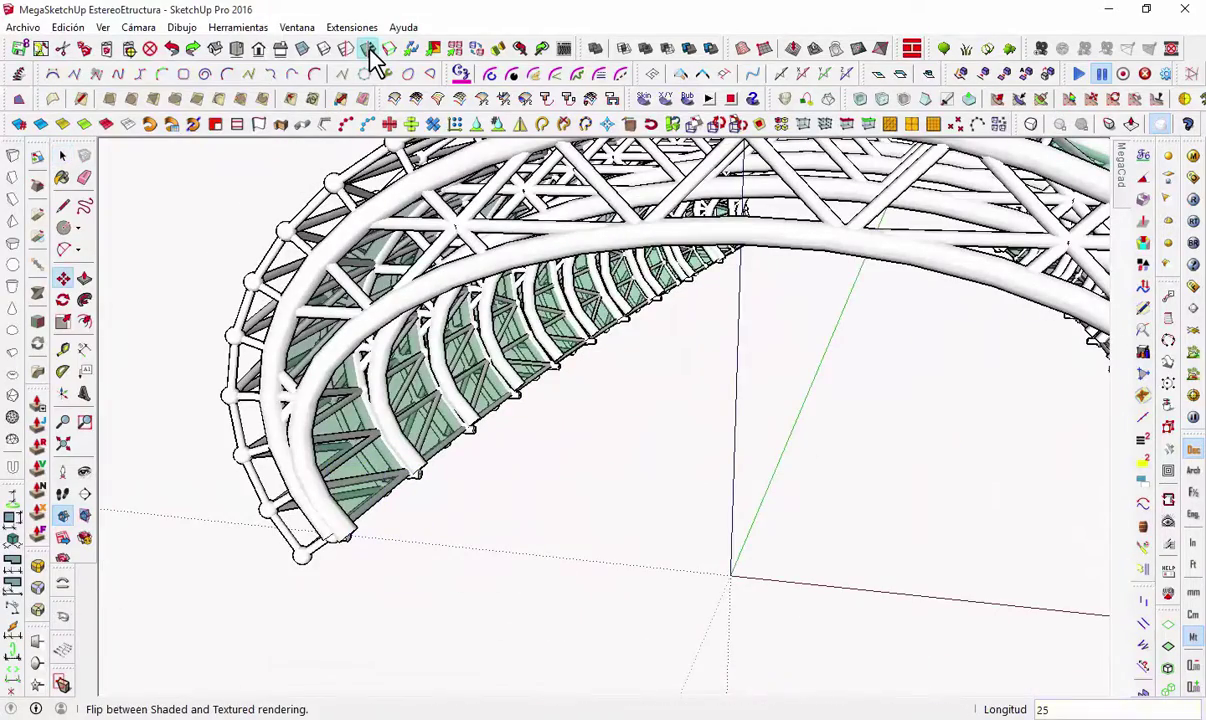
scroll(600, 300, down, 2)
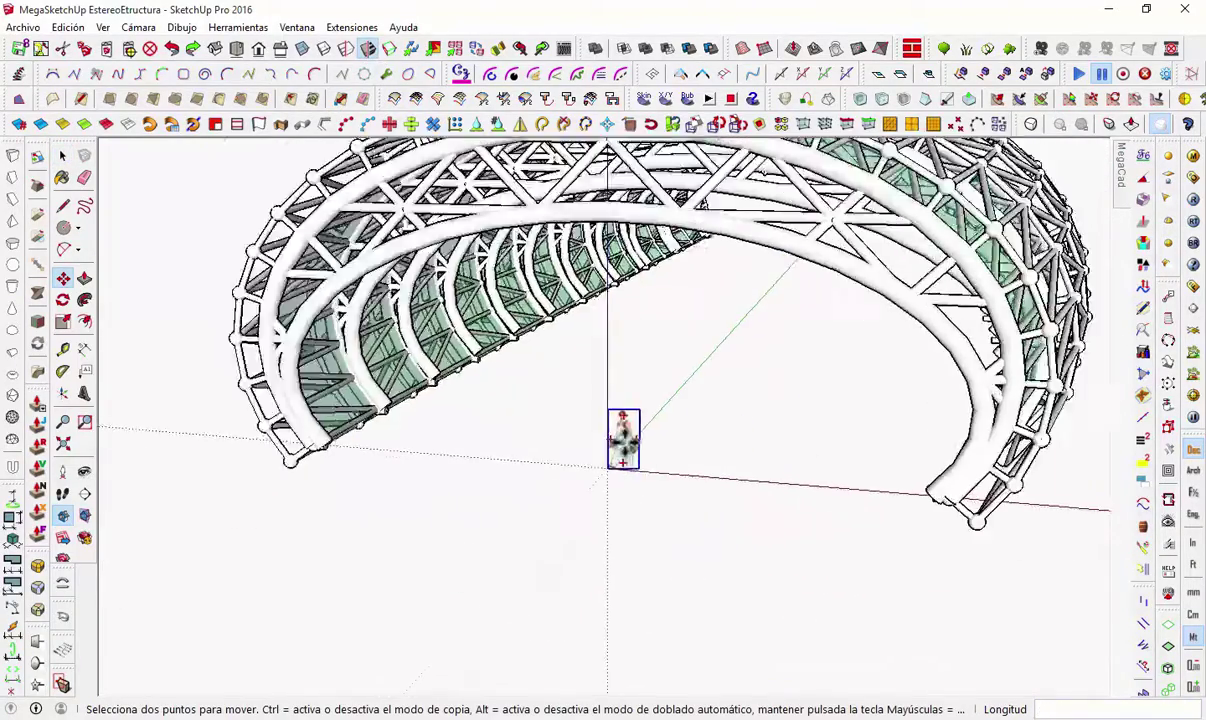
middle_drag(621, 477, 748, 350)
key(space)
scroll(800, 383, up, 2)
scroll(800, 400, up, 2)
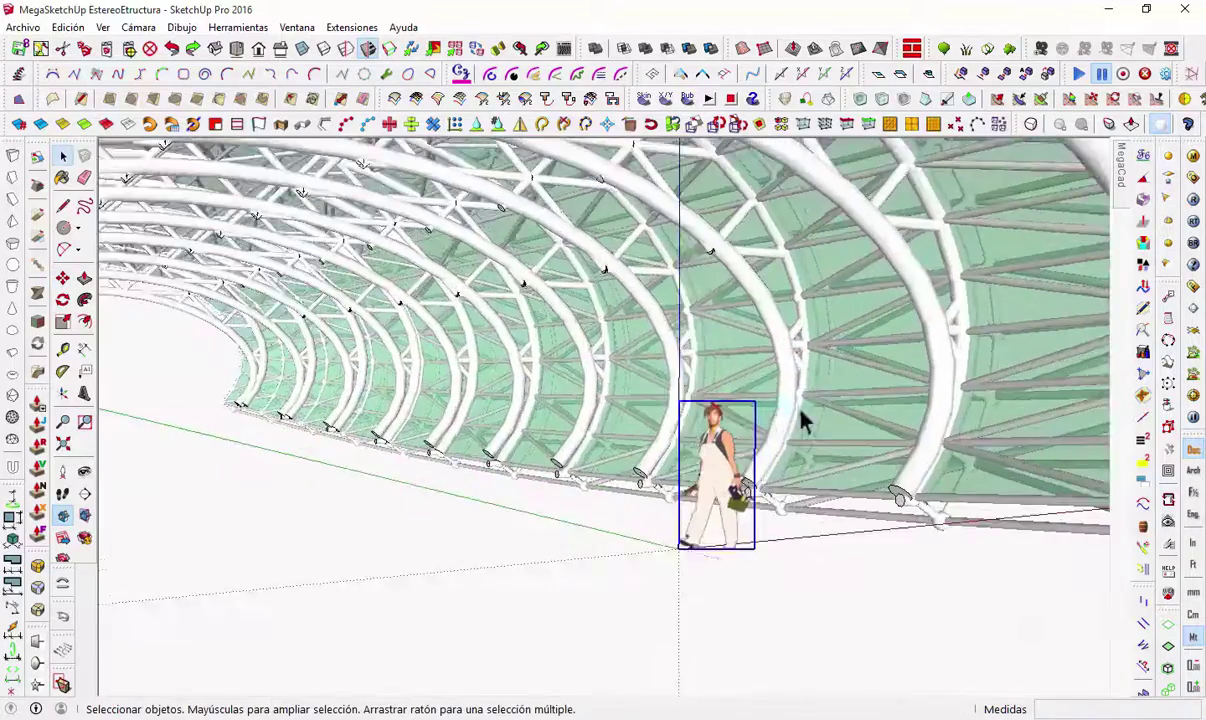
scroll(800, 400, up, 2)
scroll(500, 400, down, 6)
scroll(825, 500, up, 3)
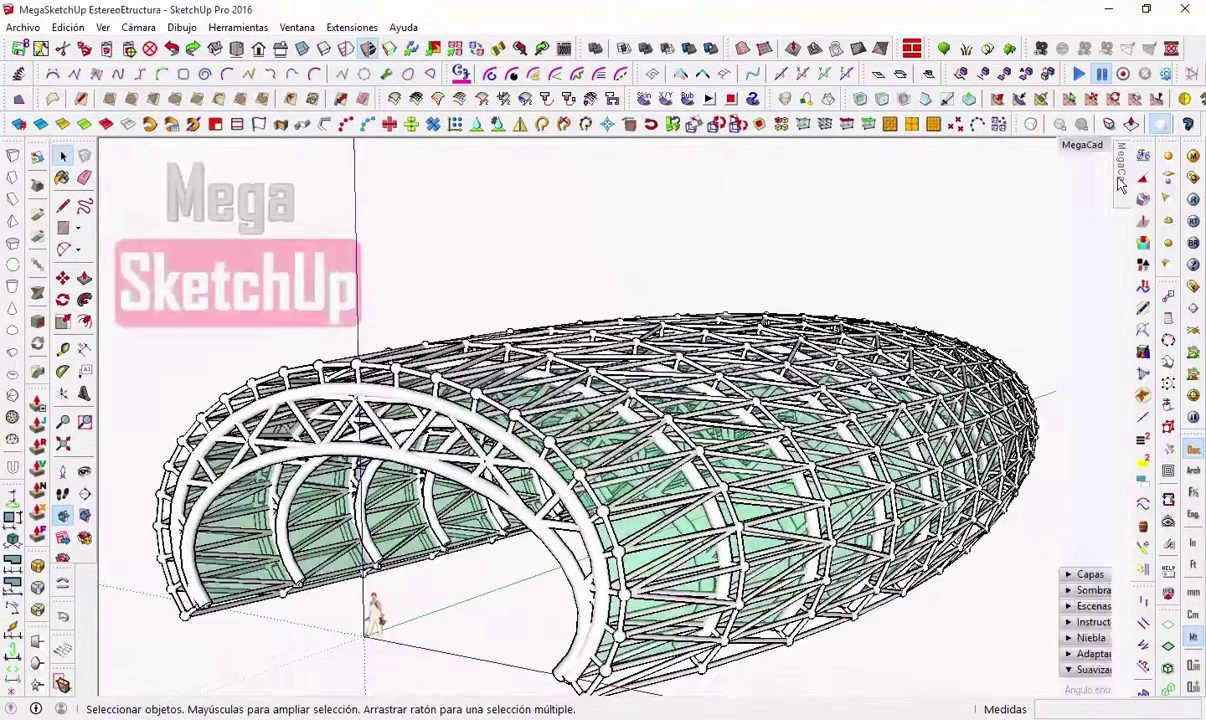
Step: Turn on sun shadows and adjust the time and date sliders while reviewing the vault's shadows
click(830, 241)
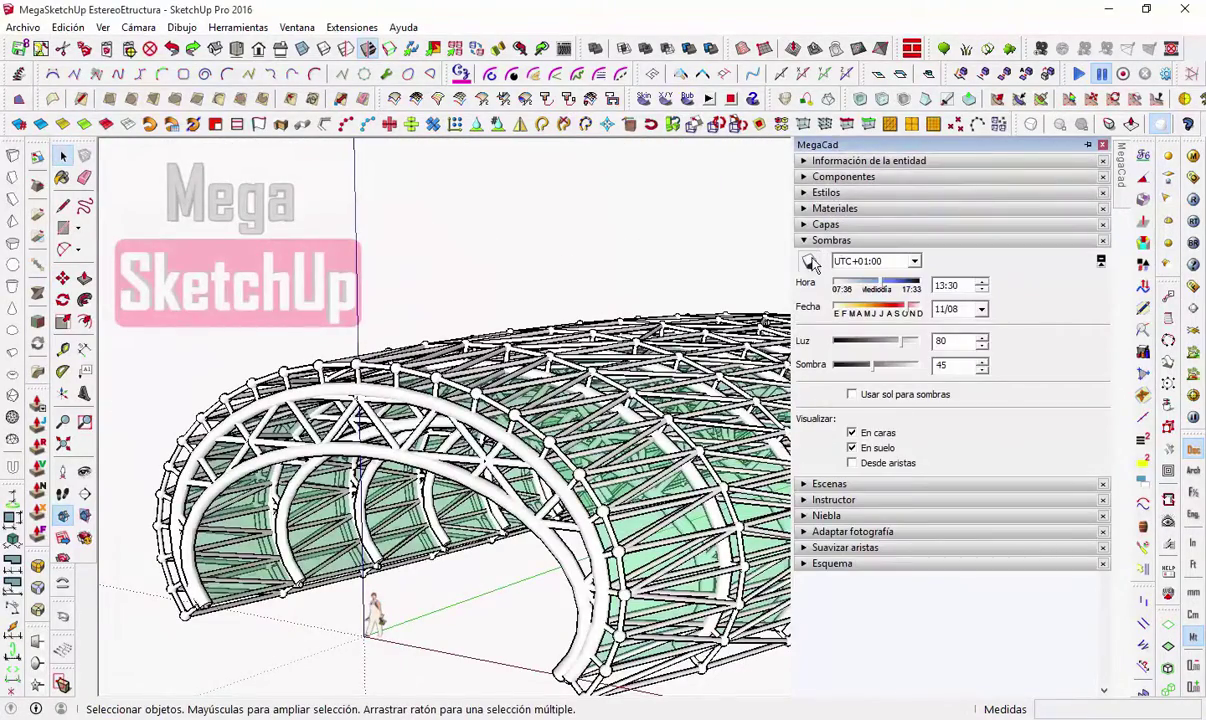
click(810, 262)
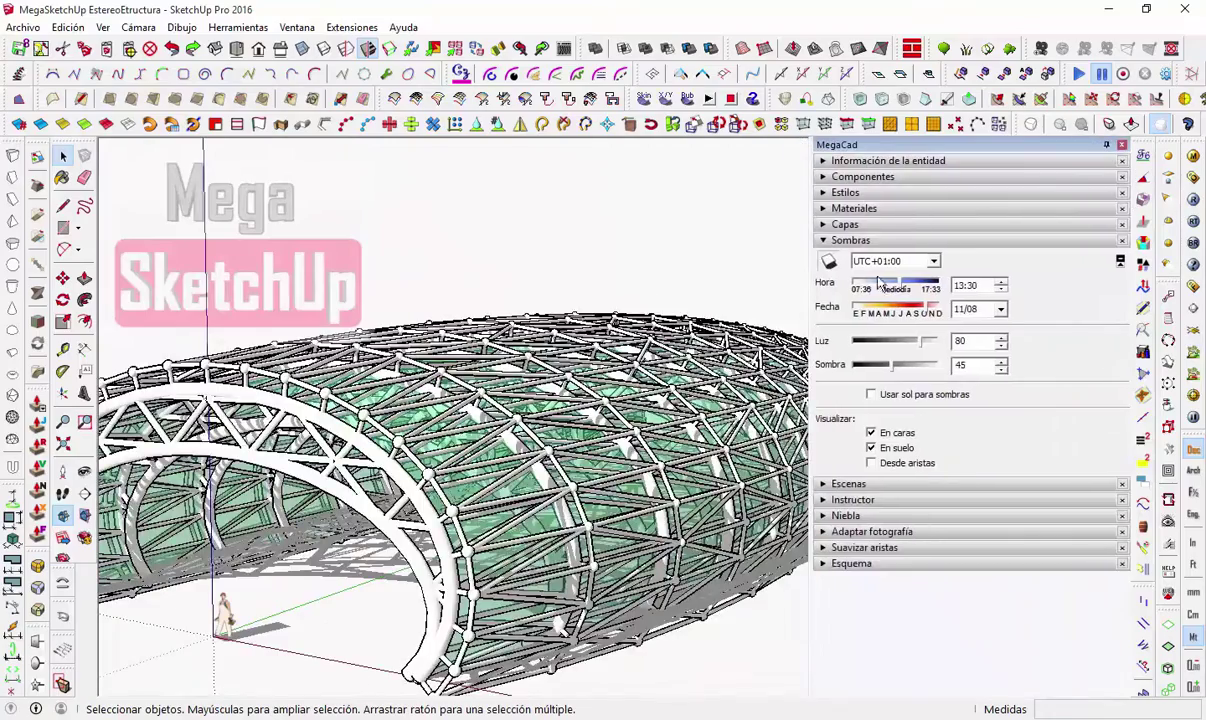
drag(878, 285, 920, 313)
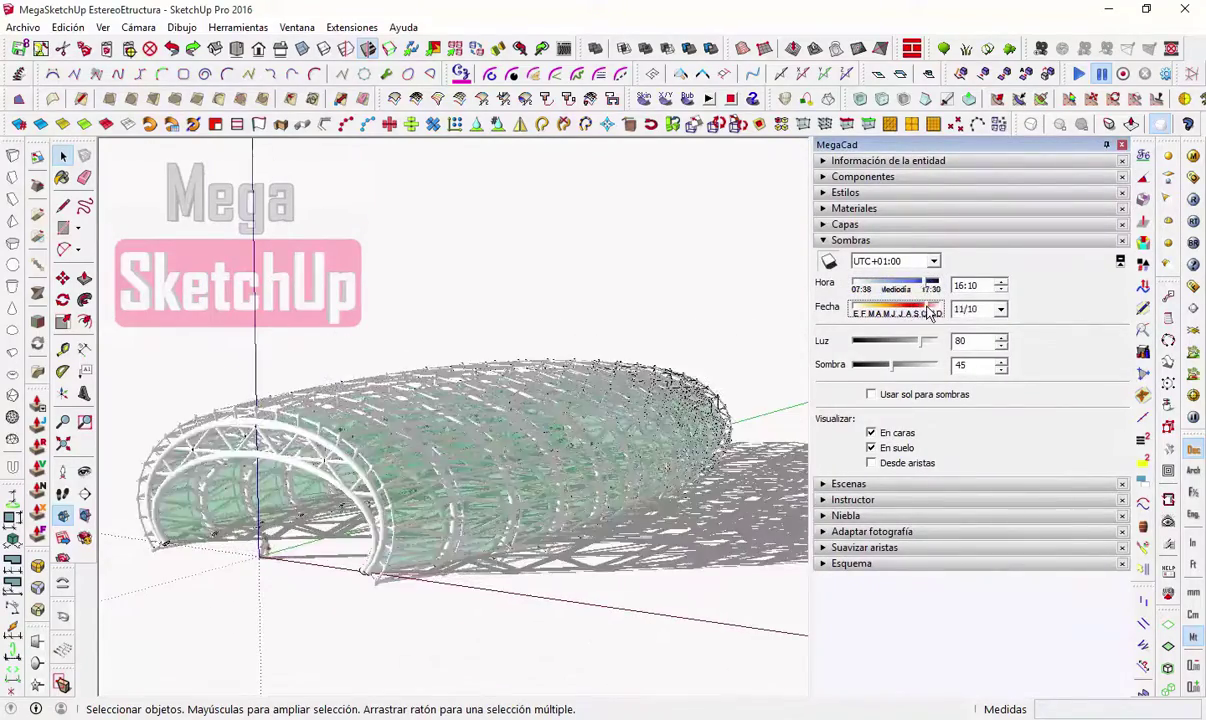
middle_drag(460, 450, 475, 445)
middle_drag(575, 543, 614, 511)
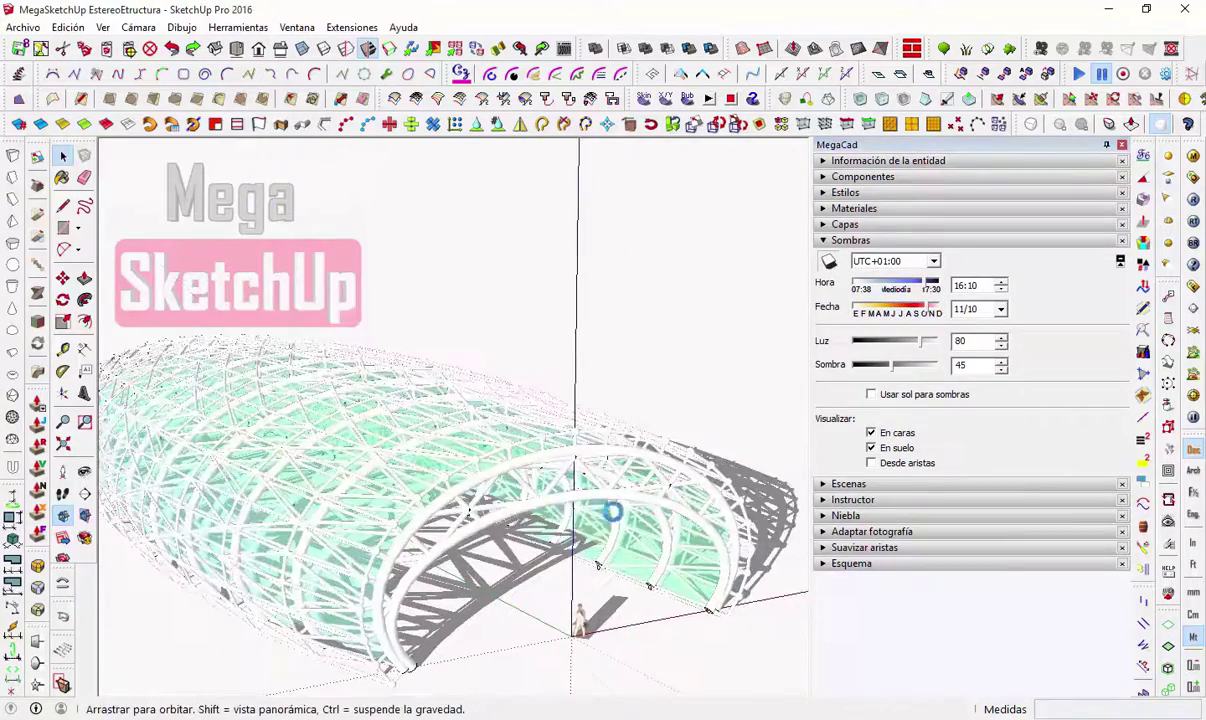
key(z)
middle_drag(271, 438, 280, 432)
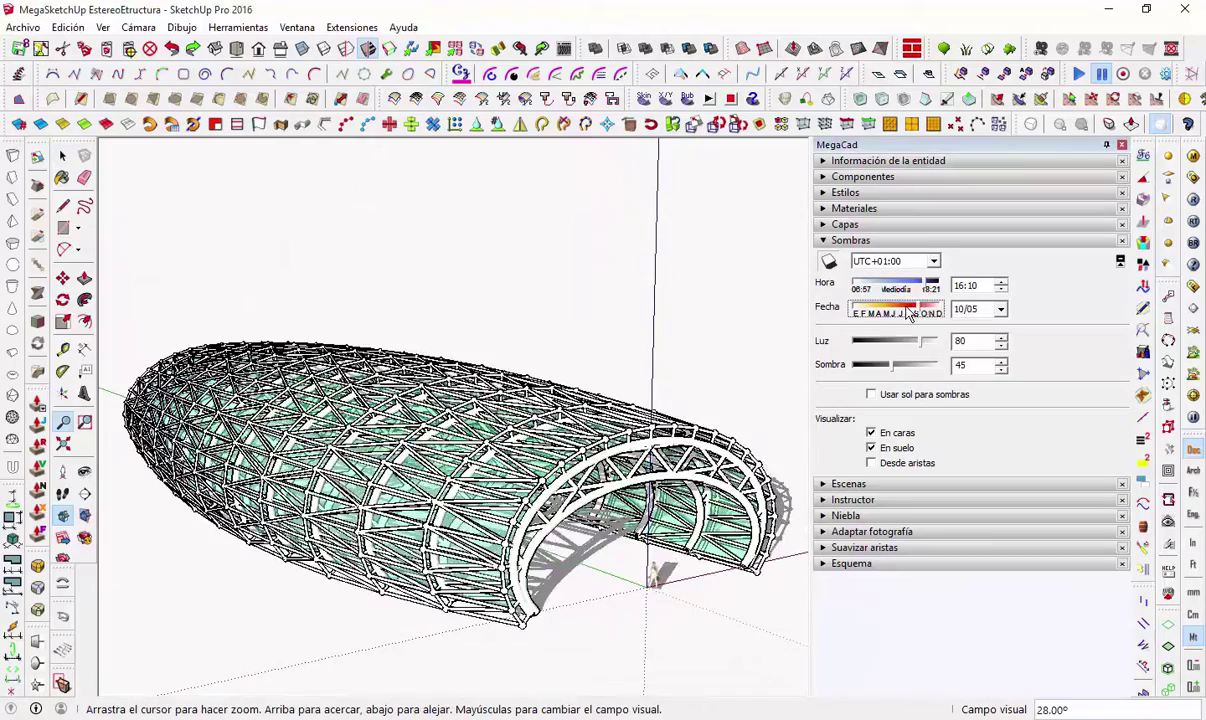
drag(876, 290, 925, 288)
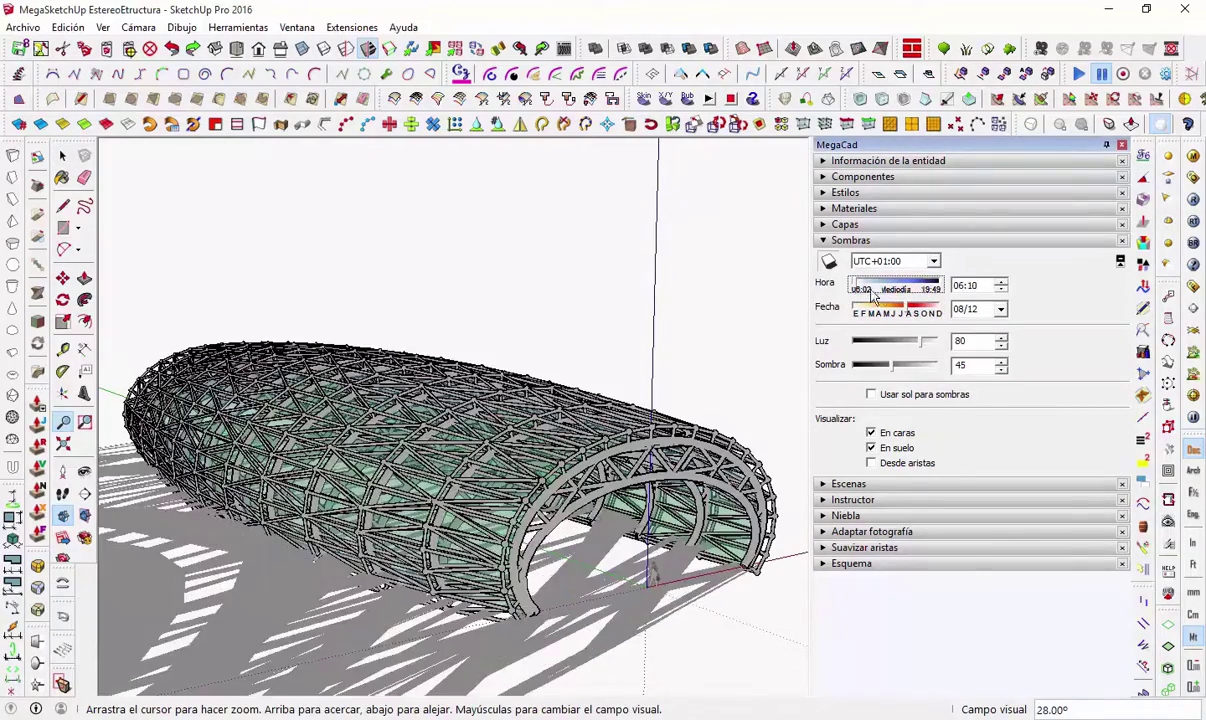